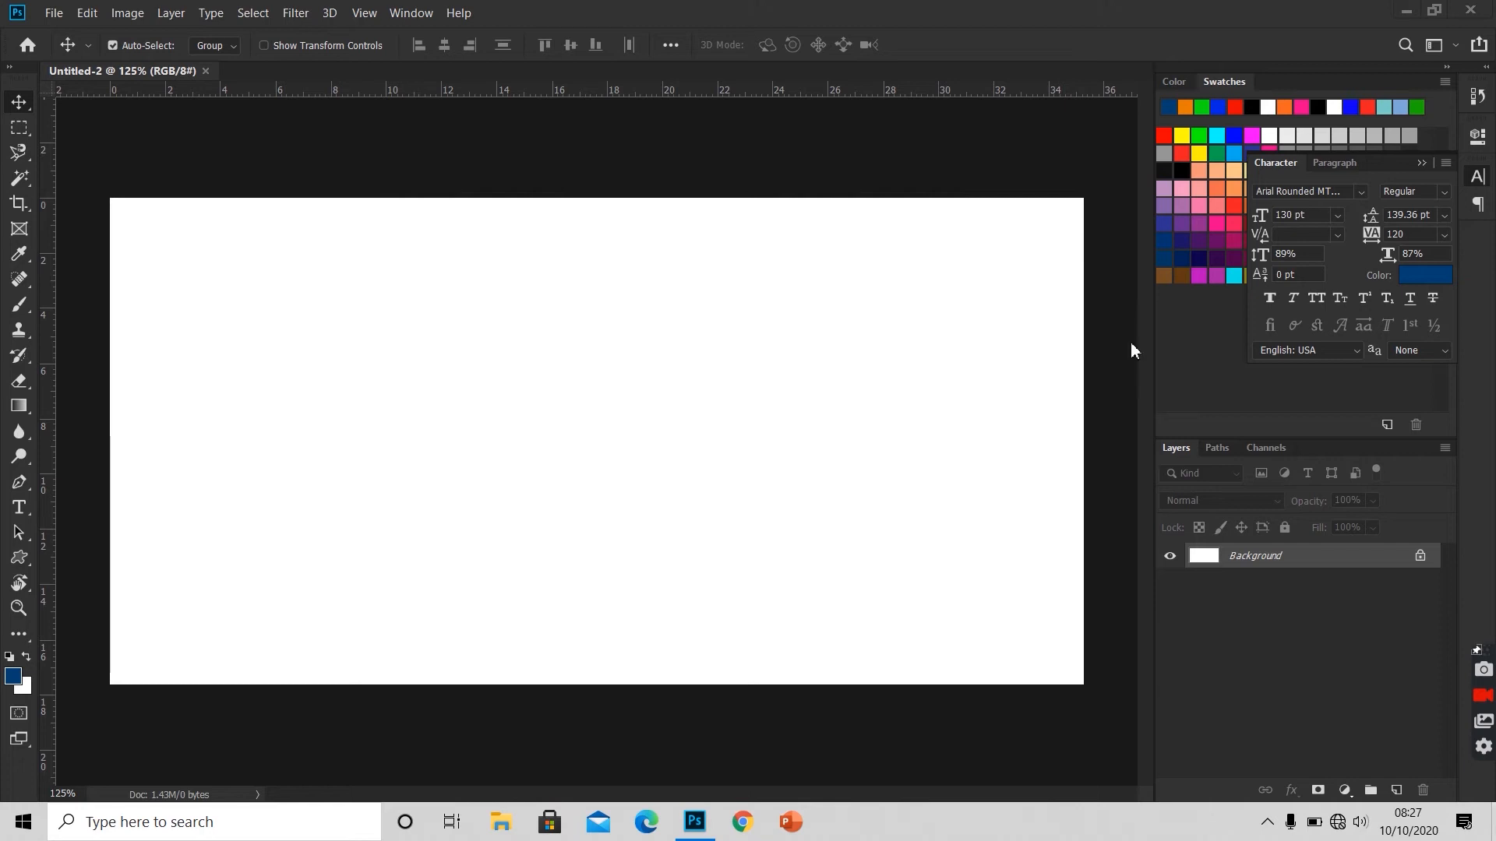
pyautogui.click(1217, 448)
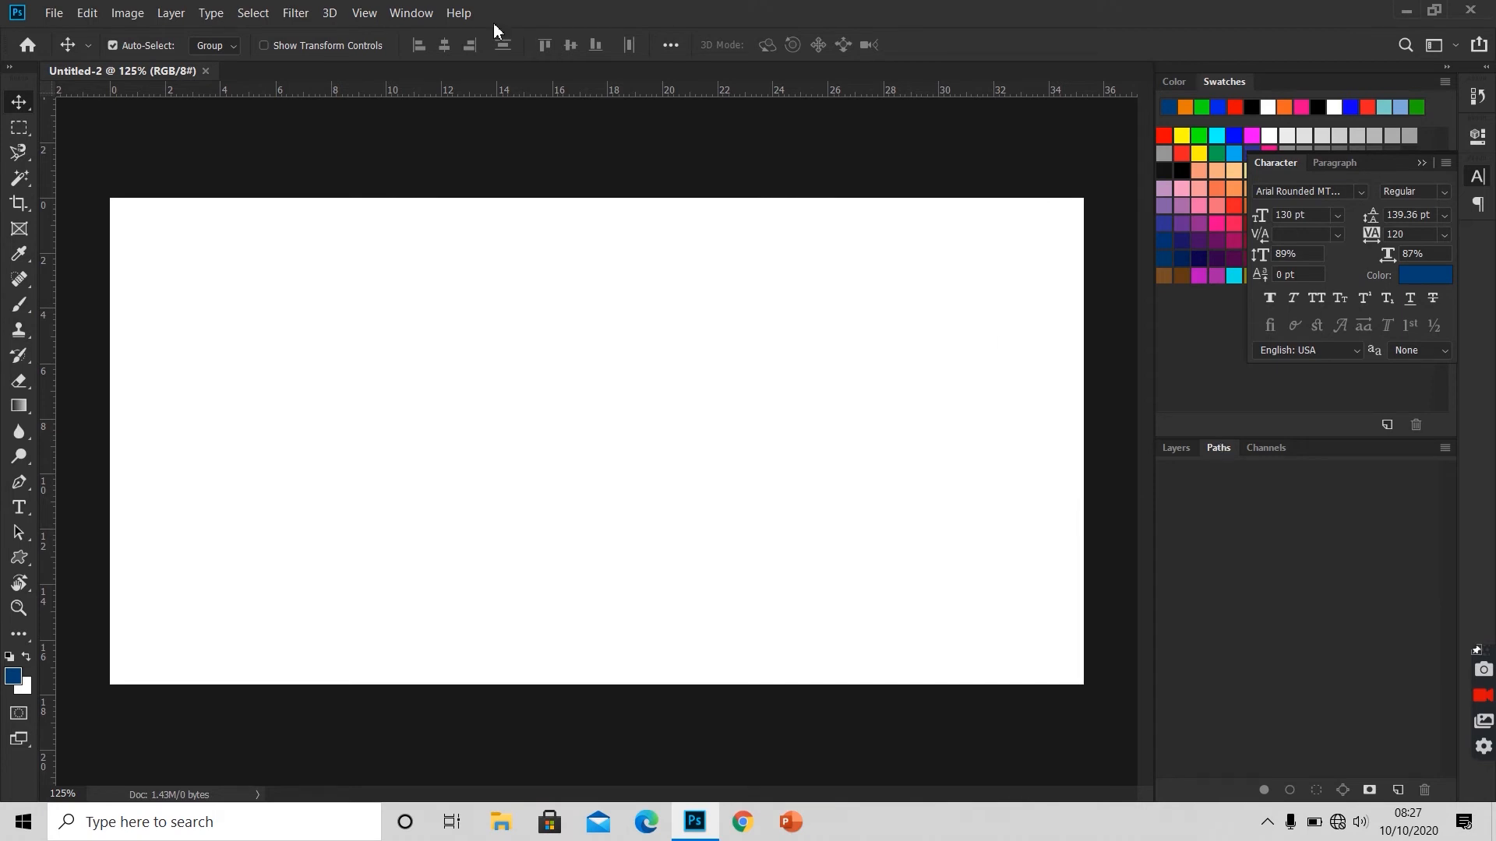
pyautogui.click(408, 17)
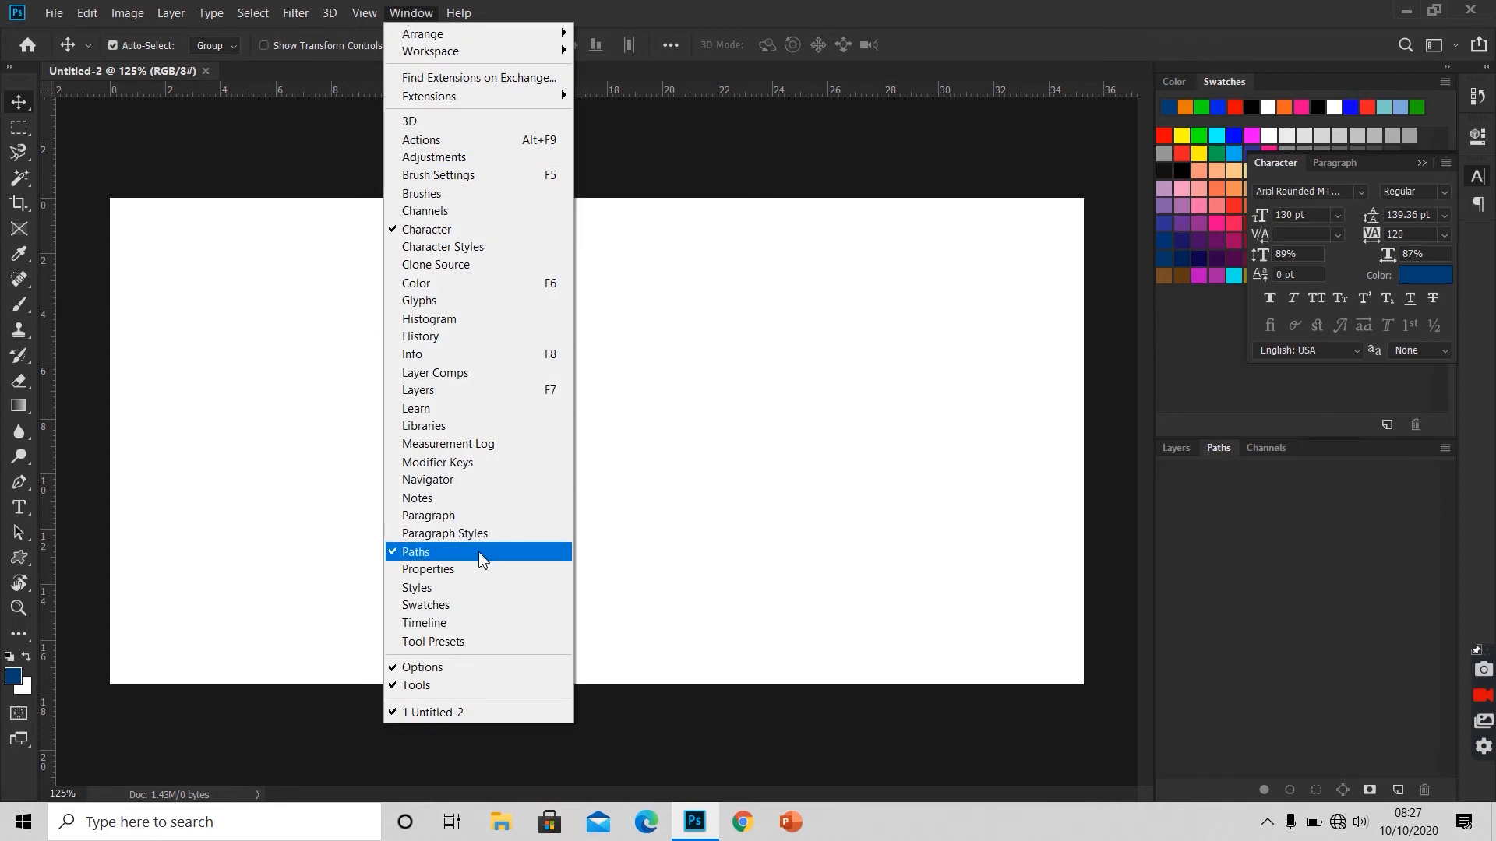
pyautogui.click(869, 141)
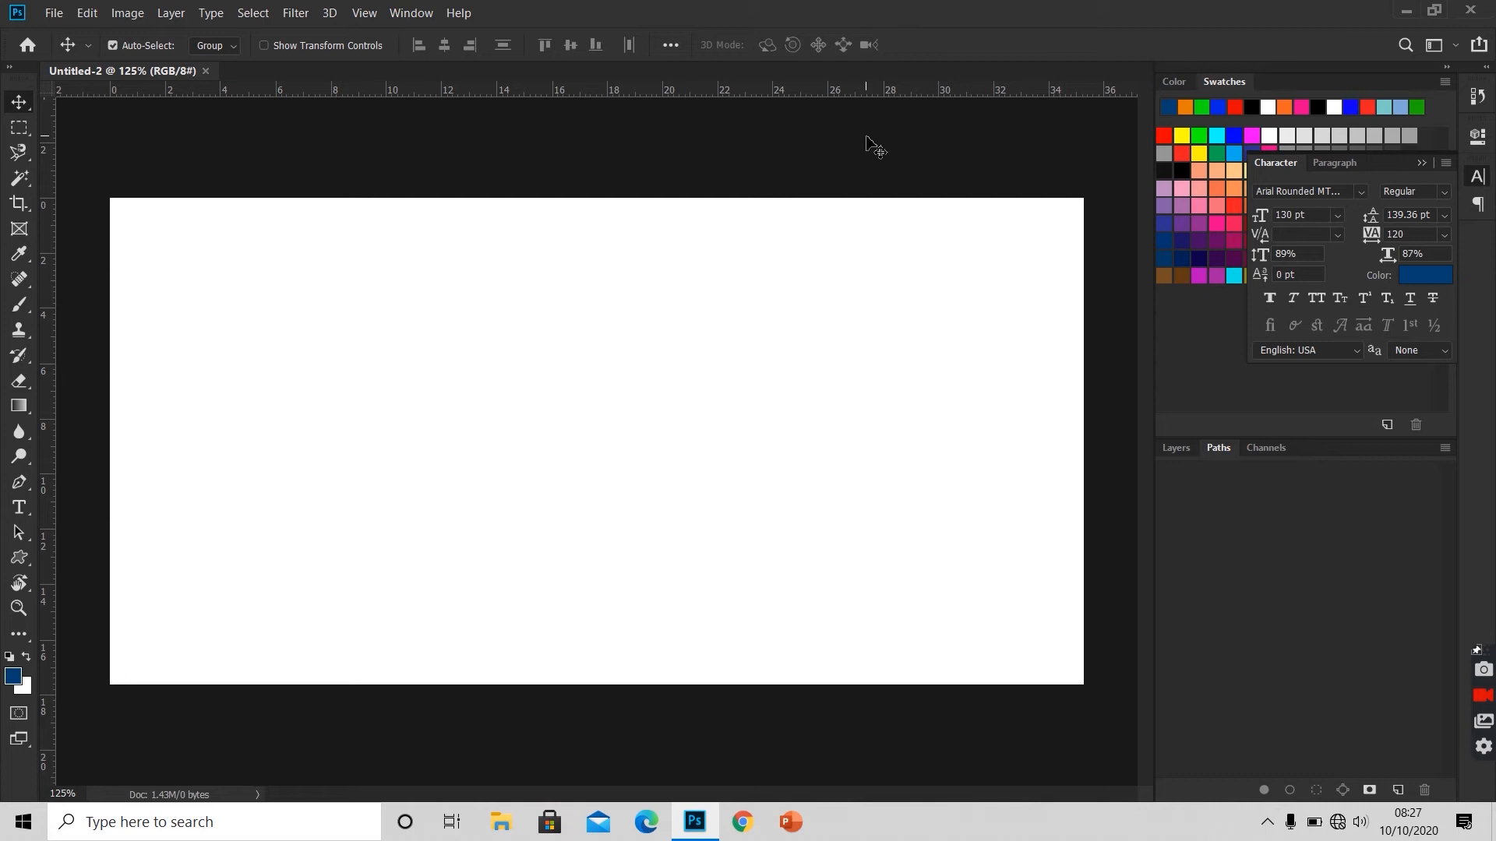
# Add a new layer and draw a butterfly about 158 by 115 px on it with the Custom Shape tool
pyautogui.rightClick(19, 557)
pyautogui.click(86, 651)
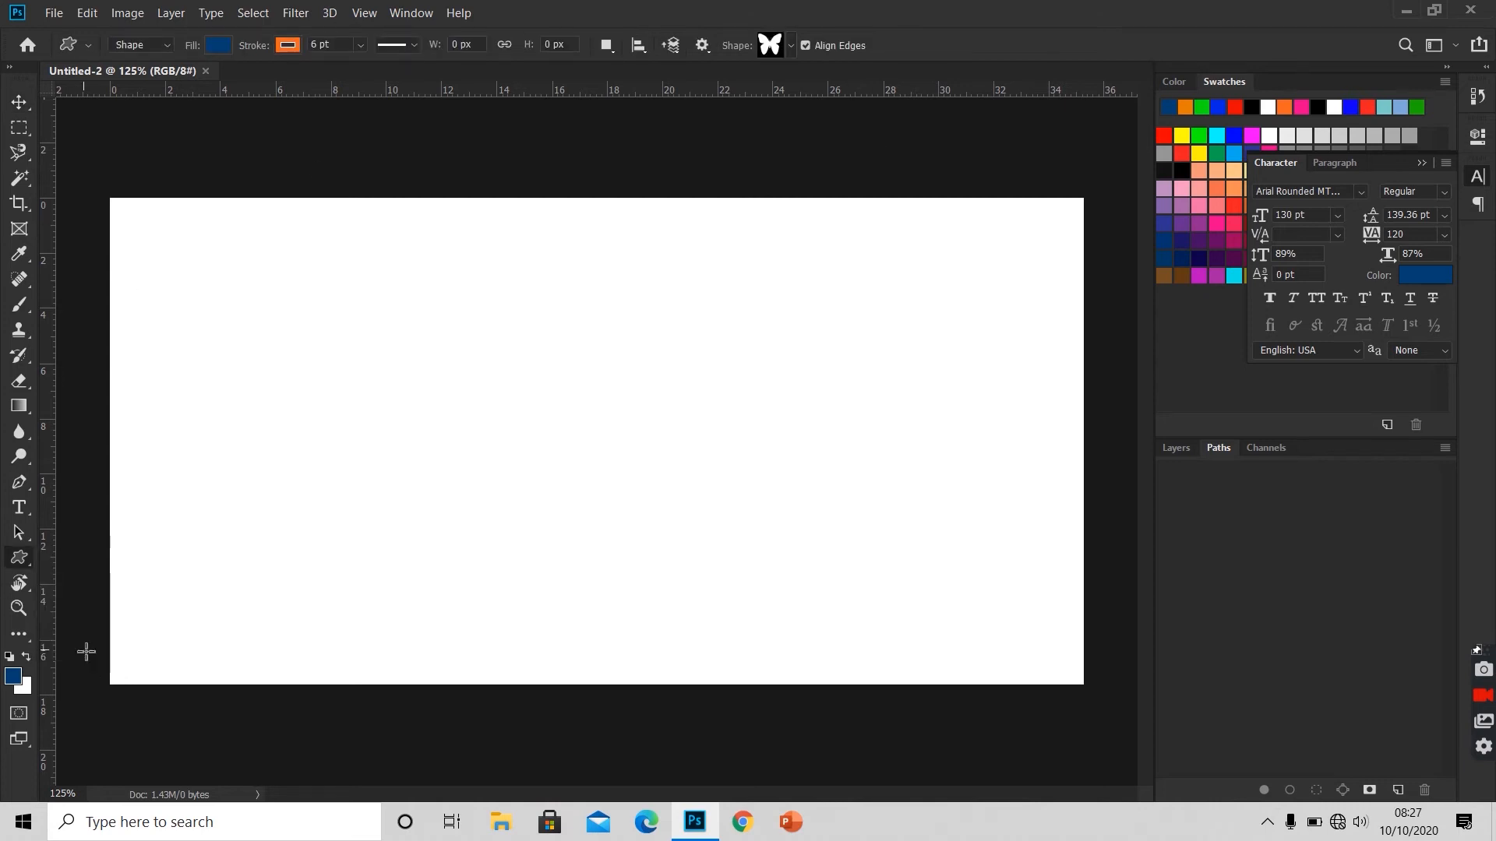
pyautogui.click(1190, 450)
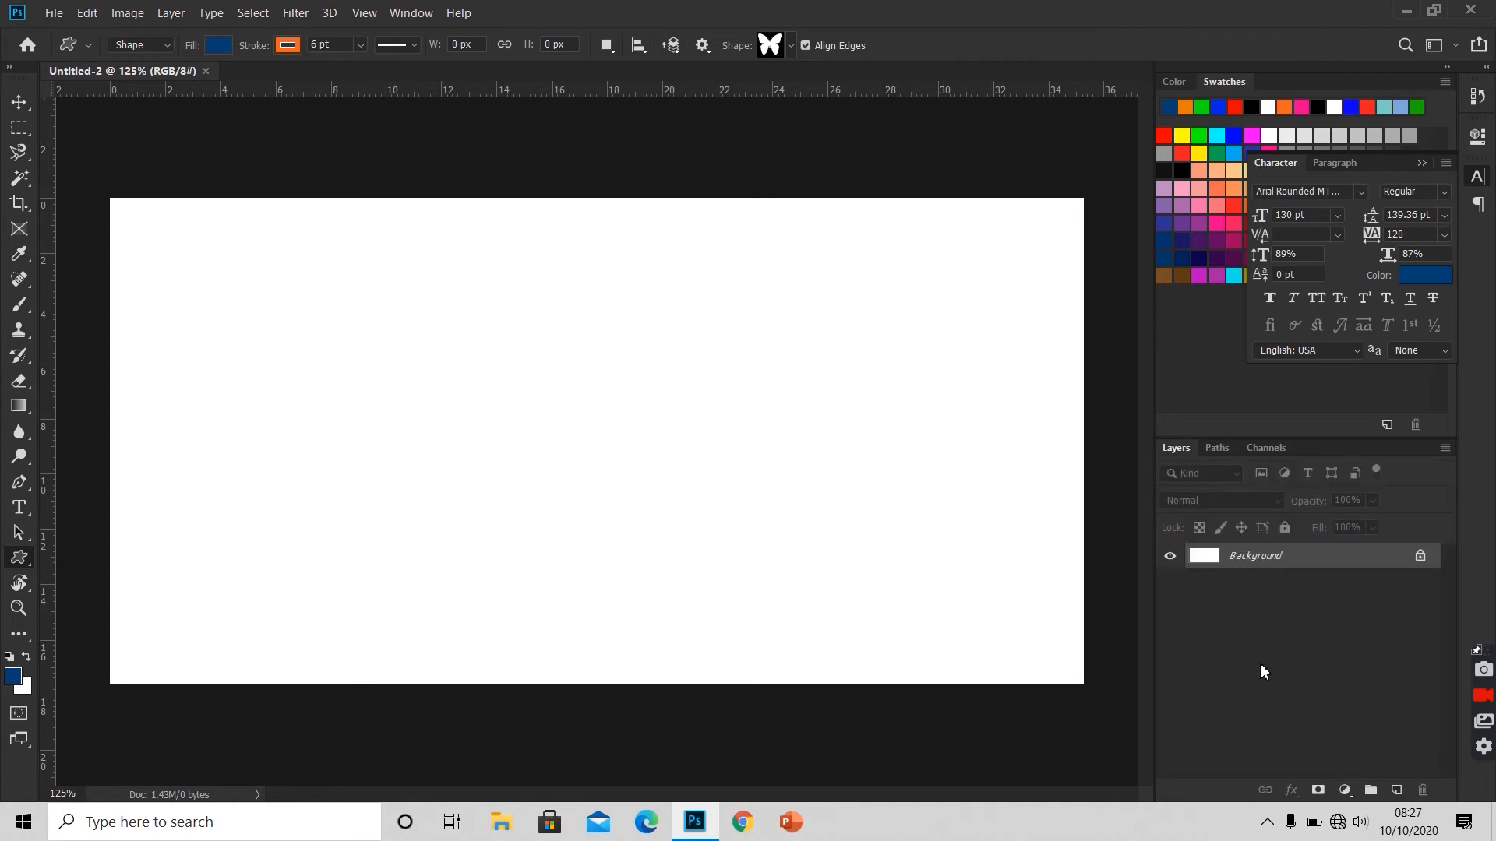
pyautogui.click(1396, 790)
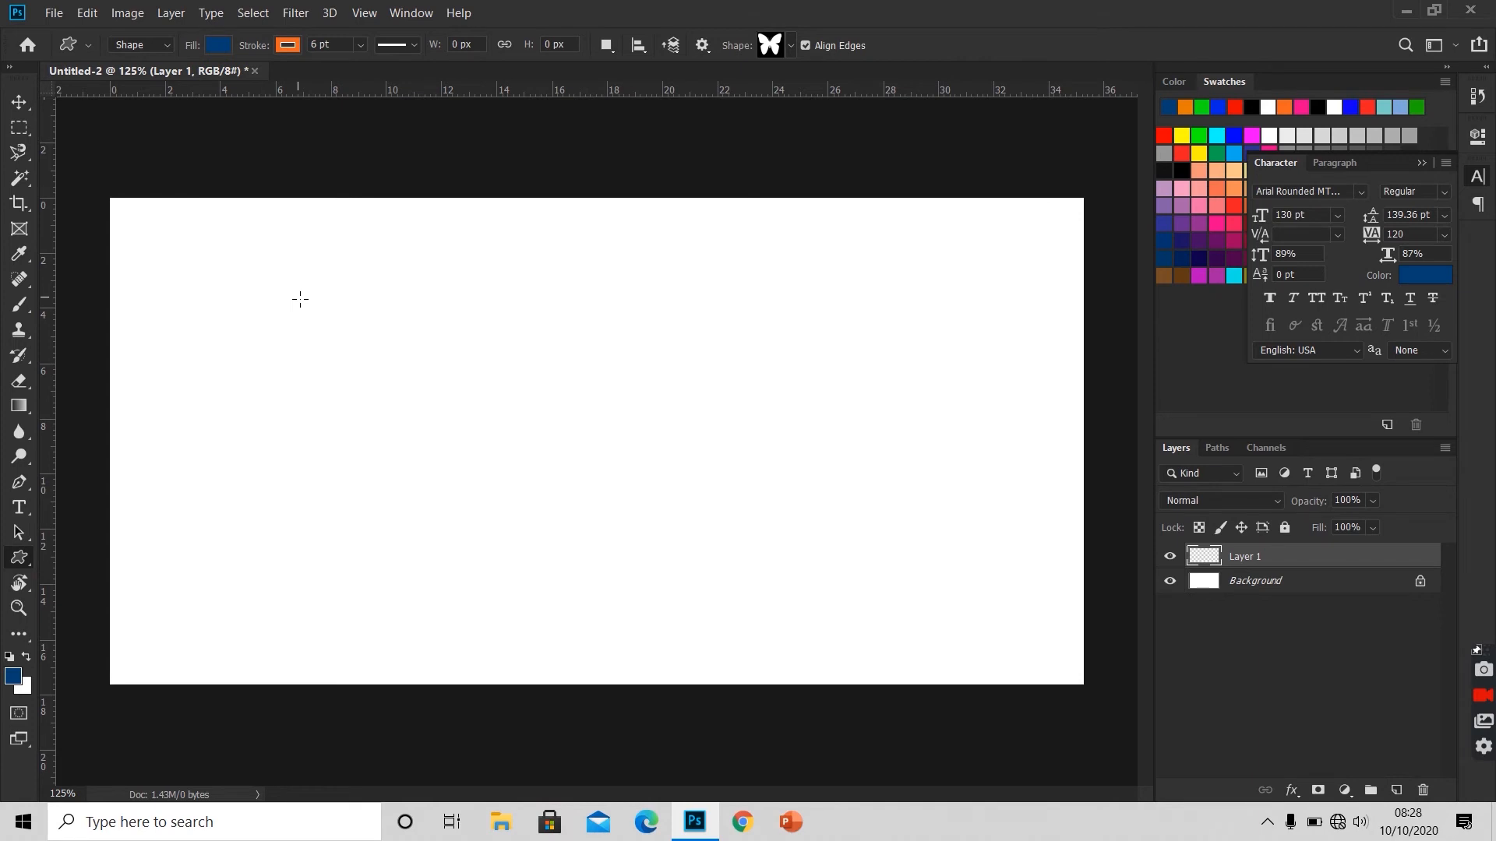
pyautogui.moveTo(297, 297); pyautogui.dragTo(452, 410)
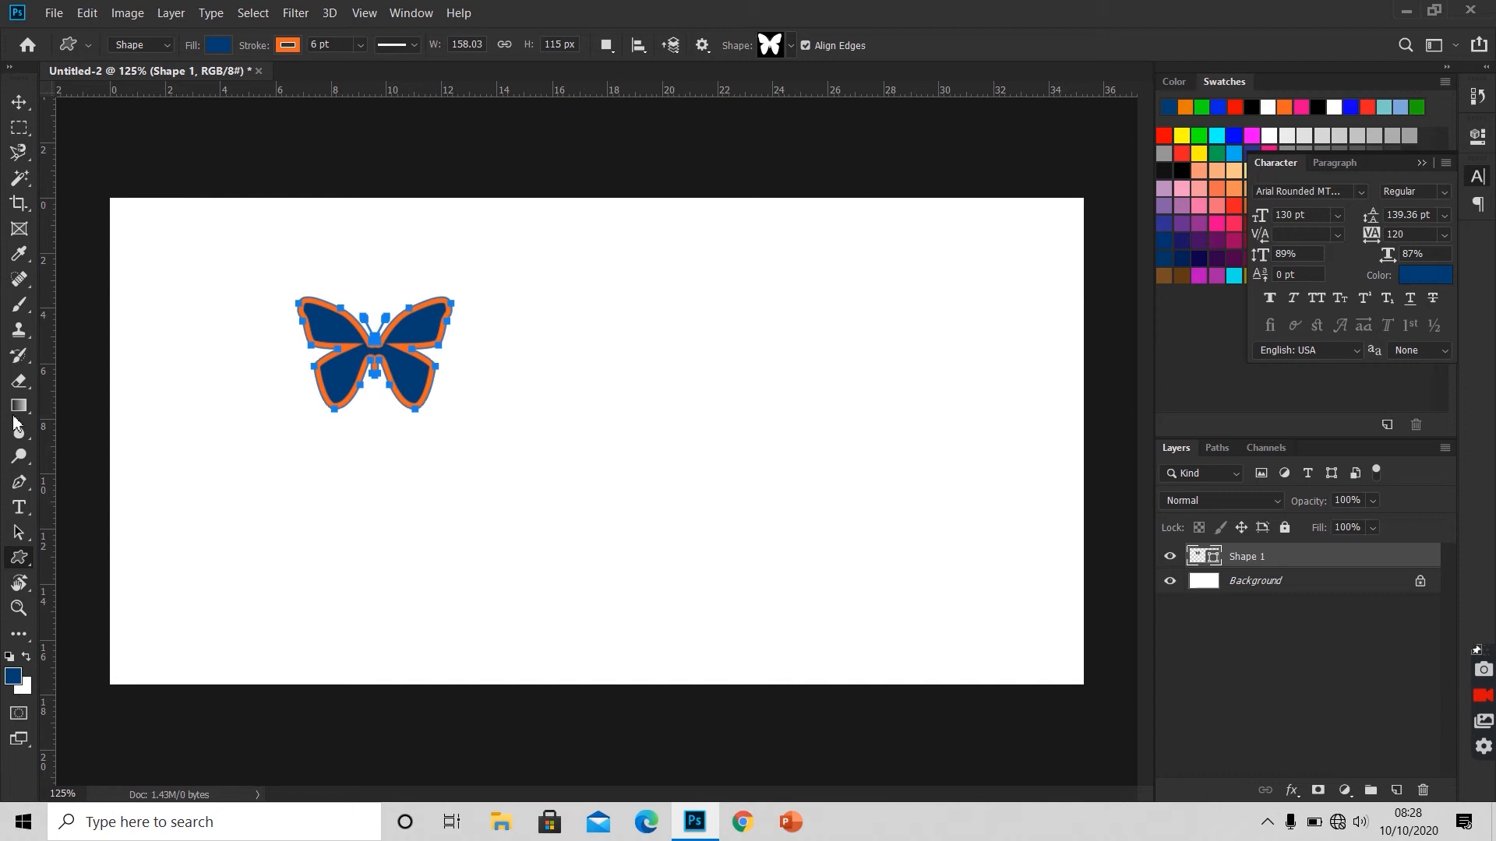
# Deselect and reselect the butterfly's whole path with the Path Selection tool
pyautogui.click(19, 532)
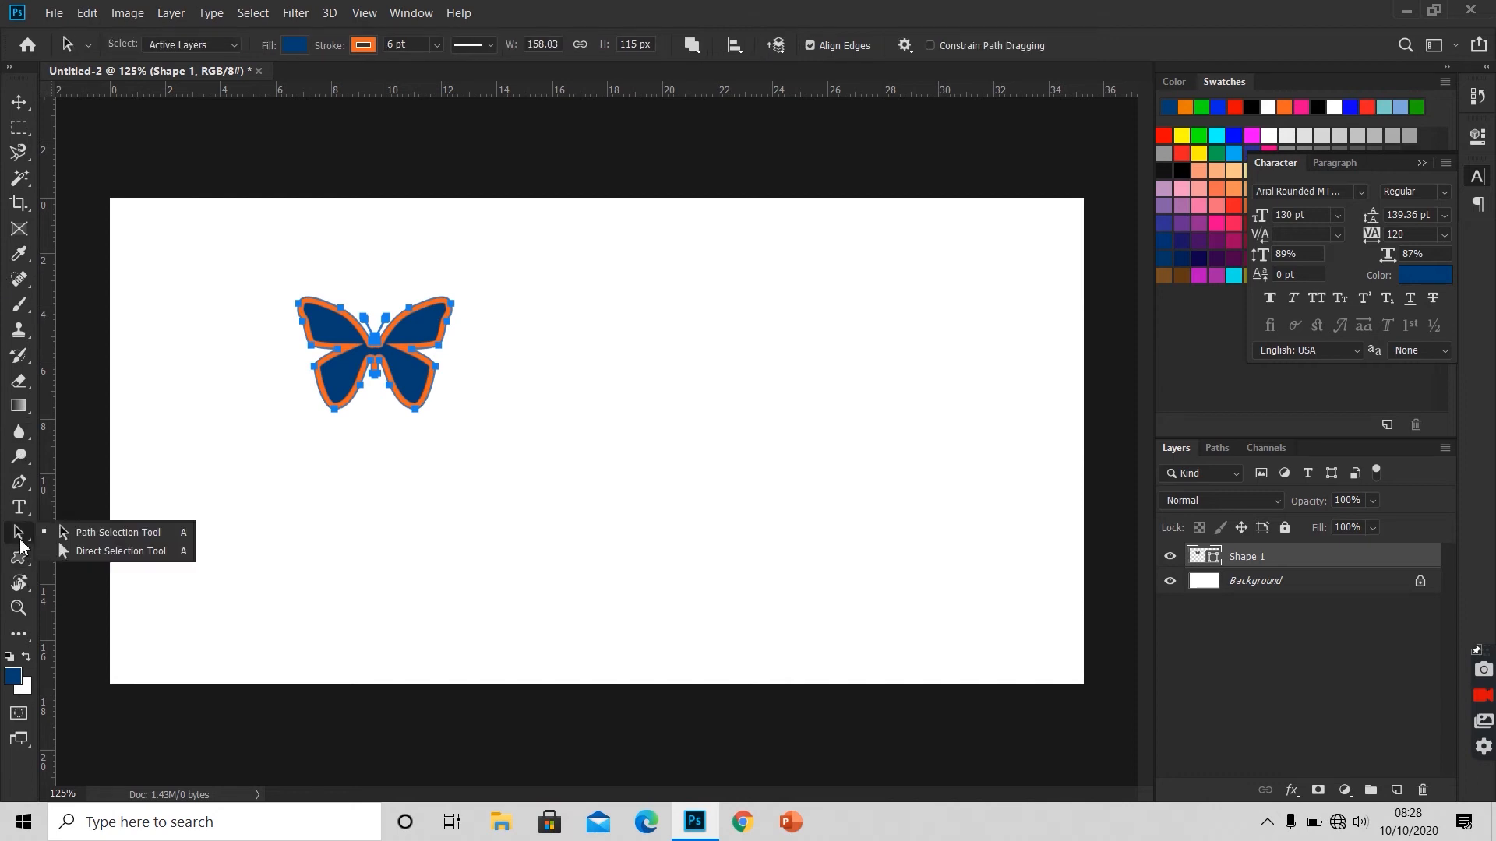
pyautogui.click(78, 537)
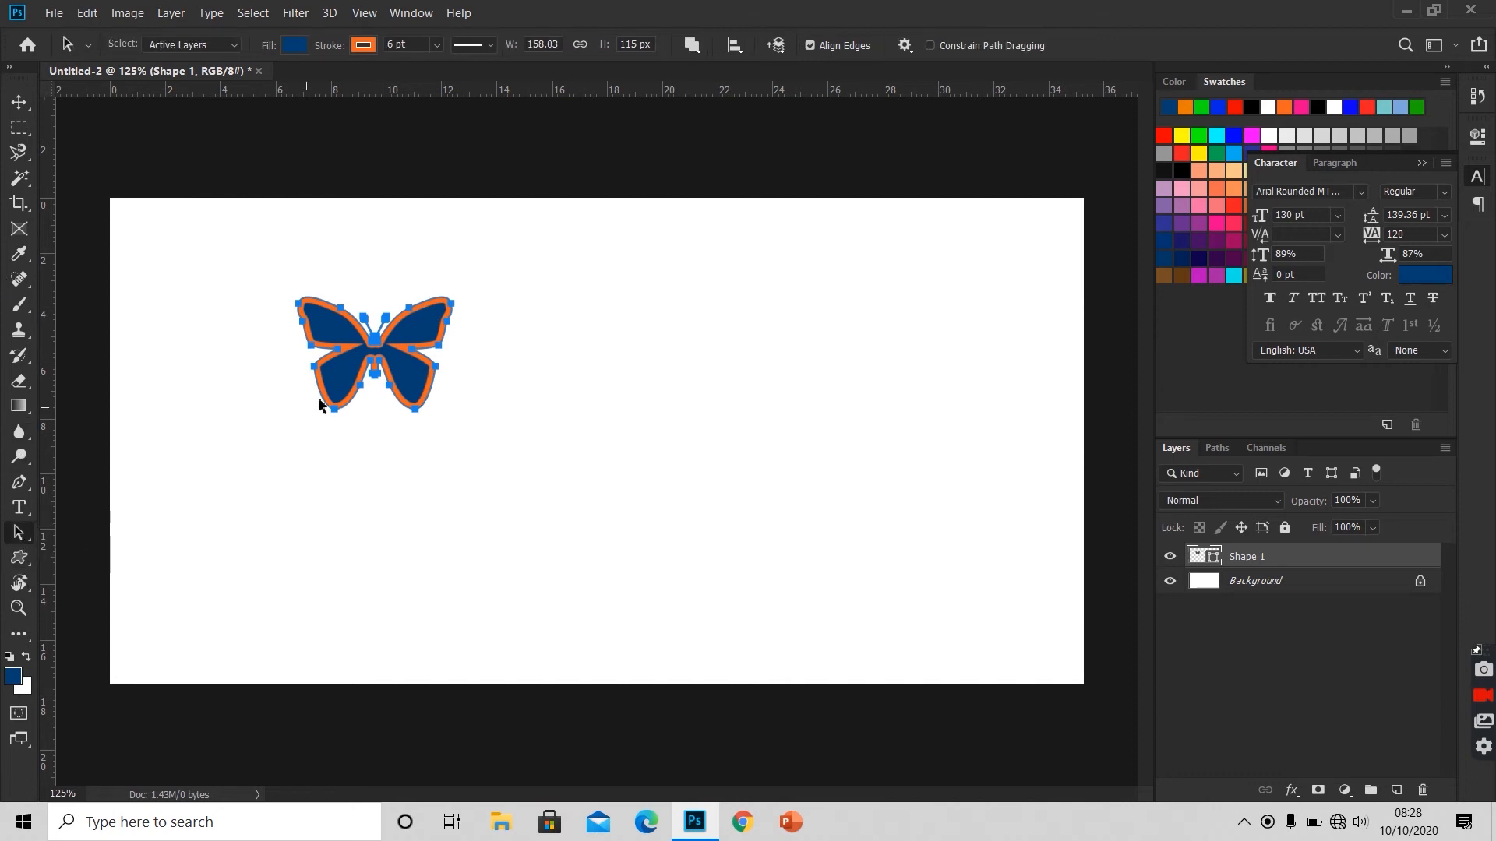
pyautogui.click(300, 471)
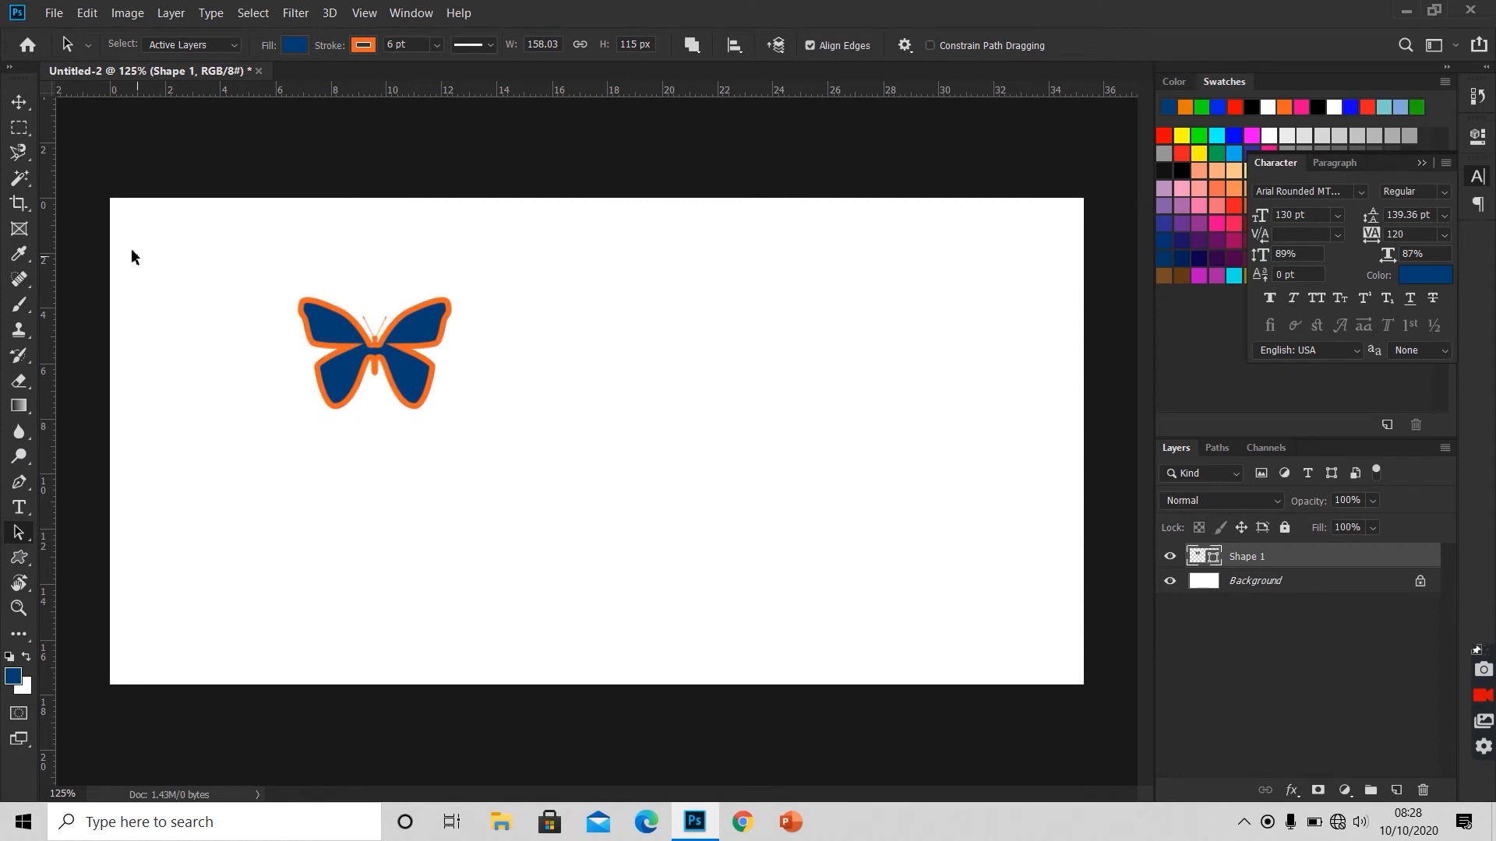
pyautogui.click(324, 355)
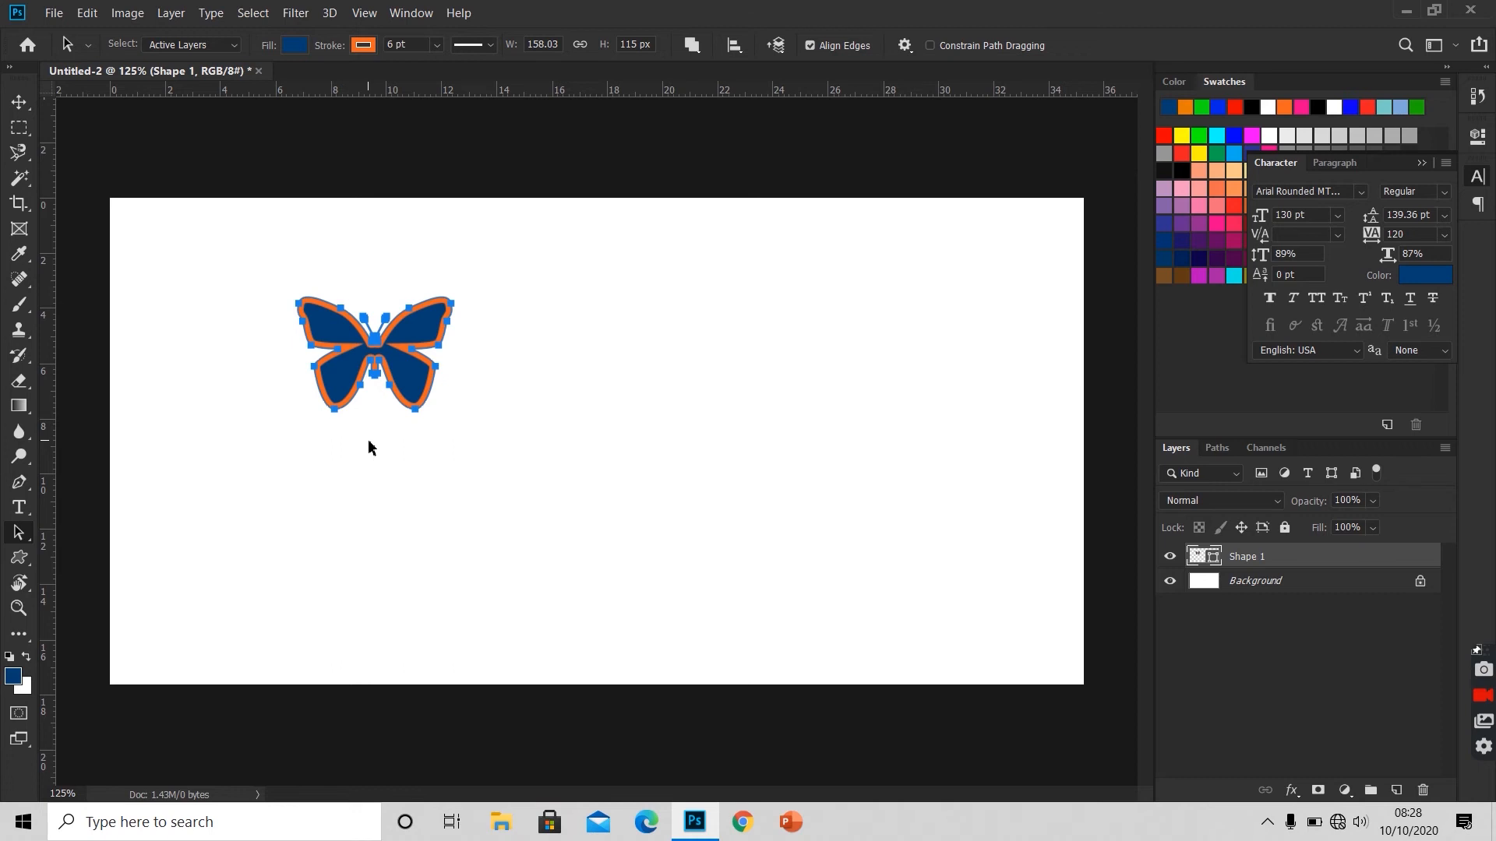
# Convert the butterfly path into a selection and undo the conversion
pyautogui.press('ctrl')
pyautogui.hotkey('ctrl', 'Return')
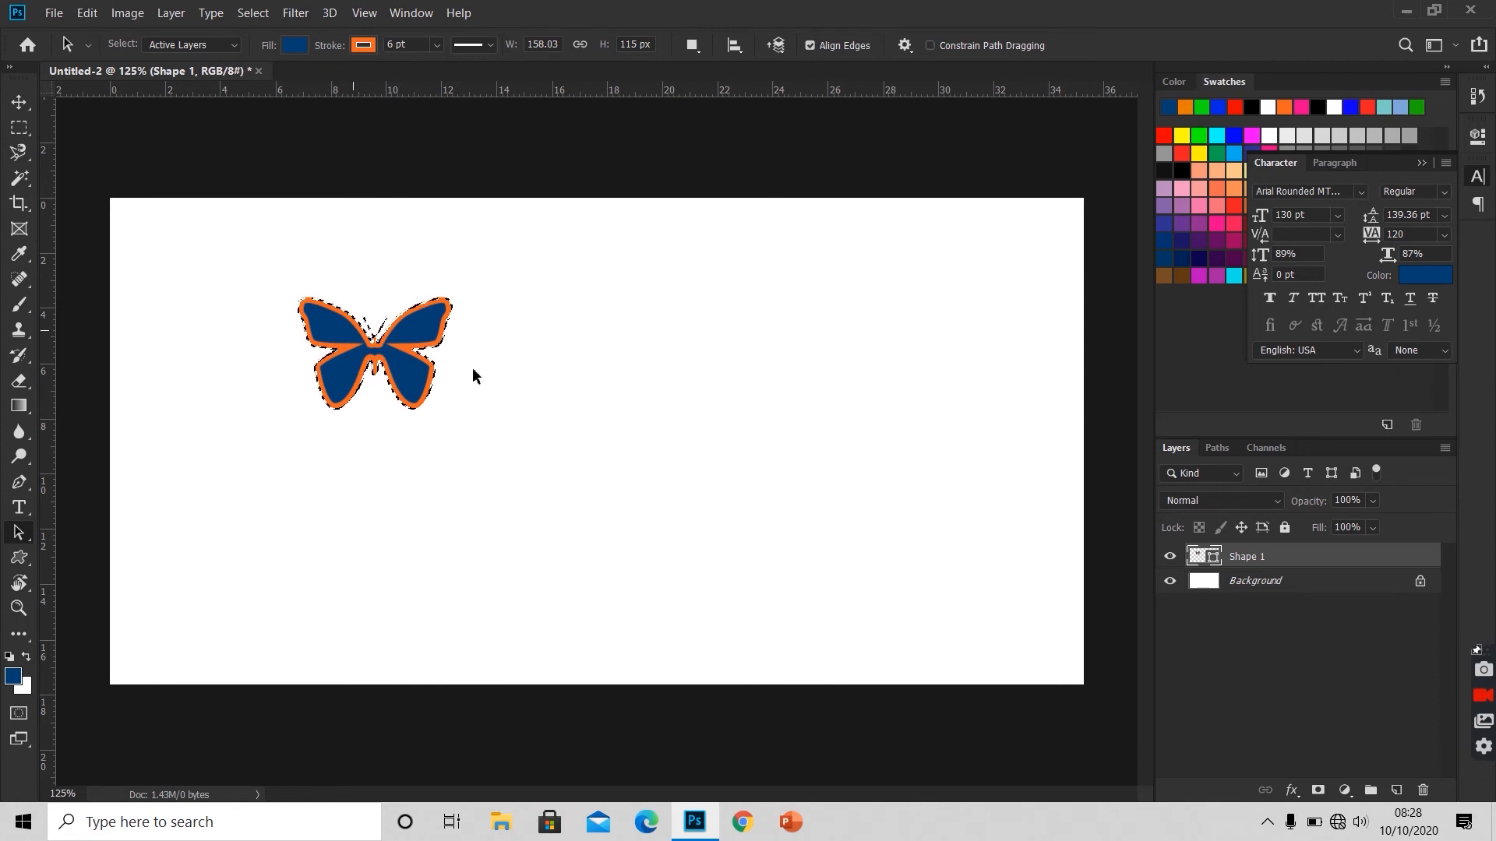
pyautogui.hotkey('ctrl', 'z')
# Create a new empty path and save the butterfly's shape path under the name "butterfly"
pyautogui.click(1220, 449)
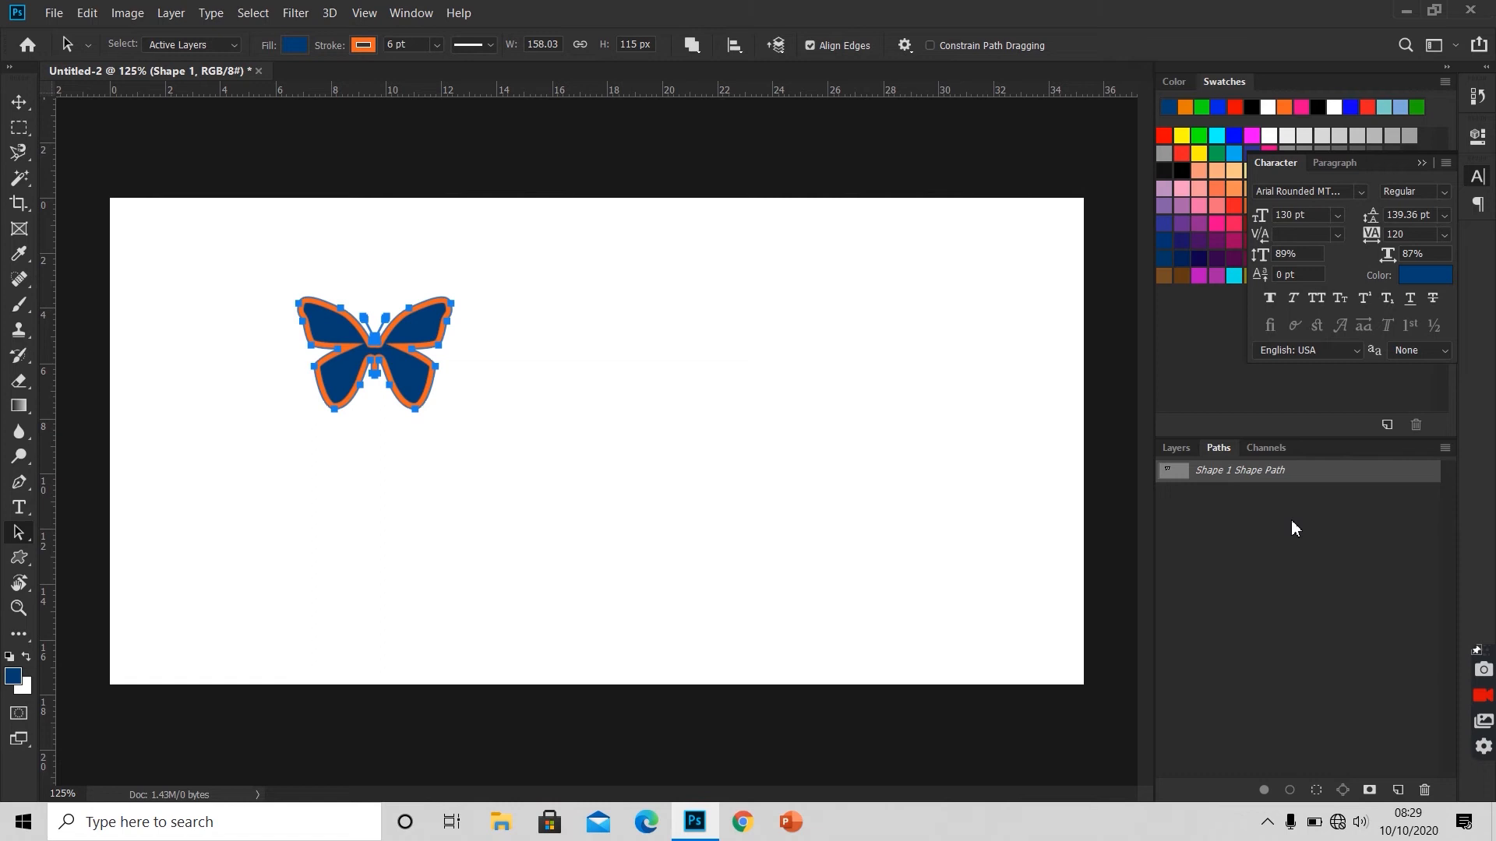
pyautogui.click(1398, 789)
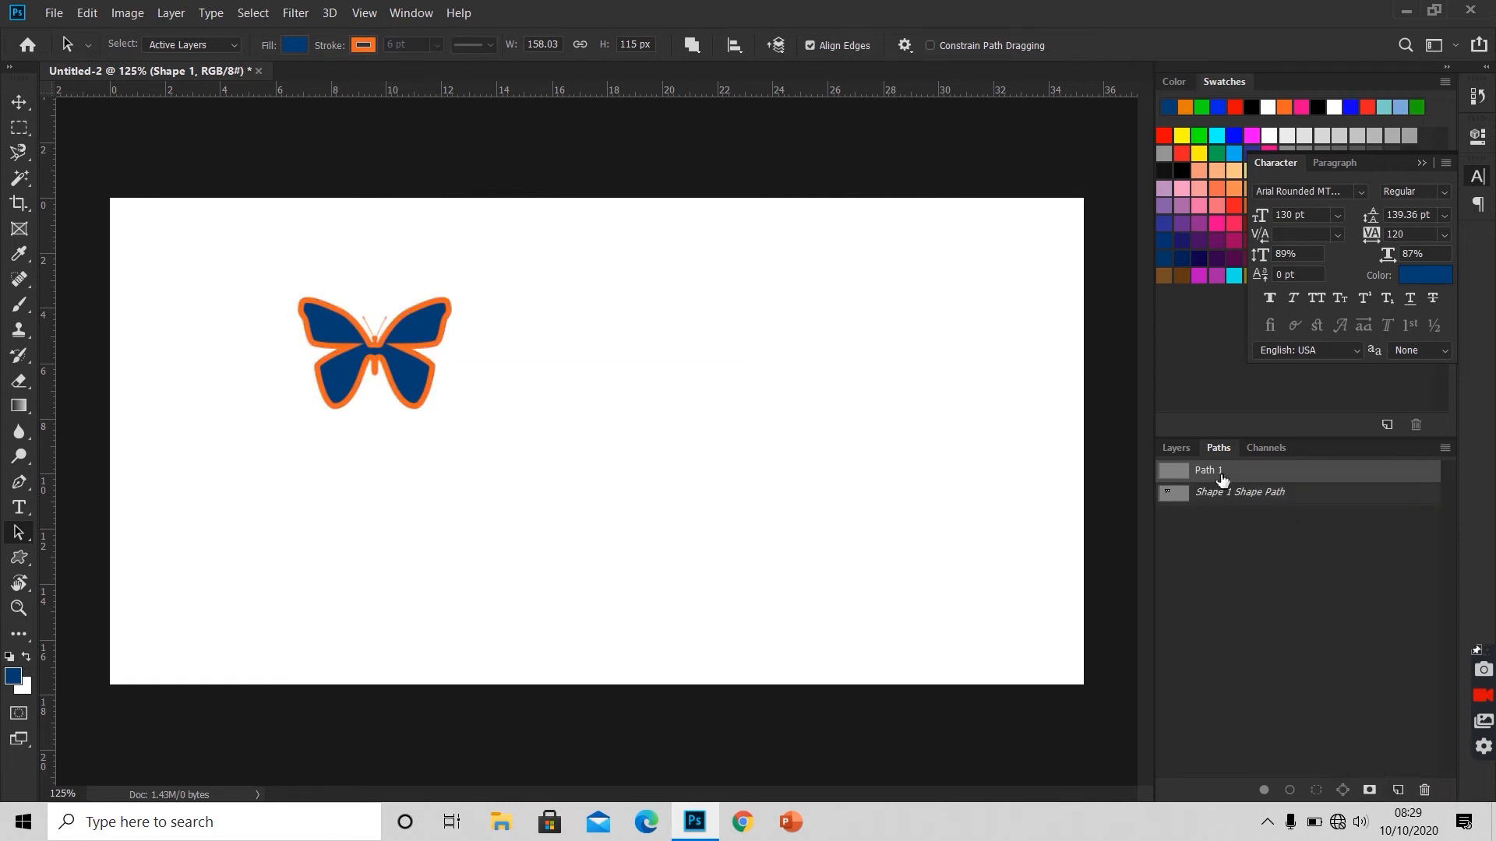
pyautogui.doubleClick(1221, 501)
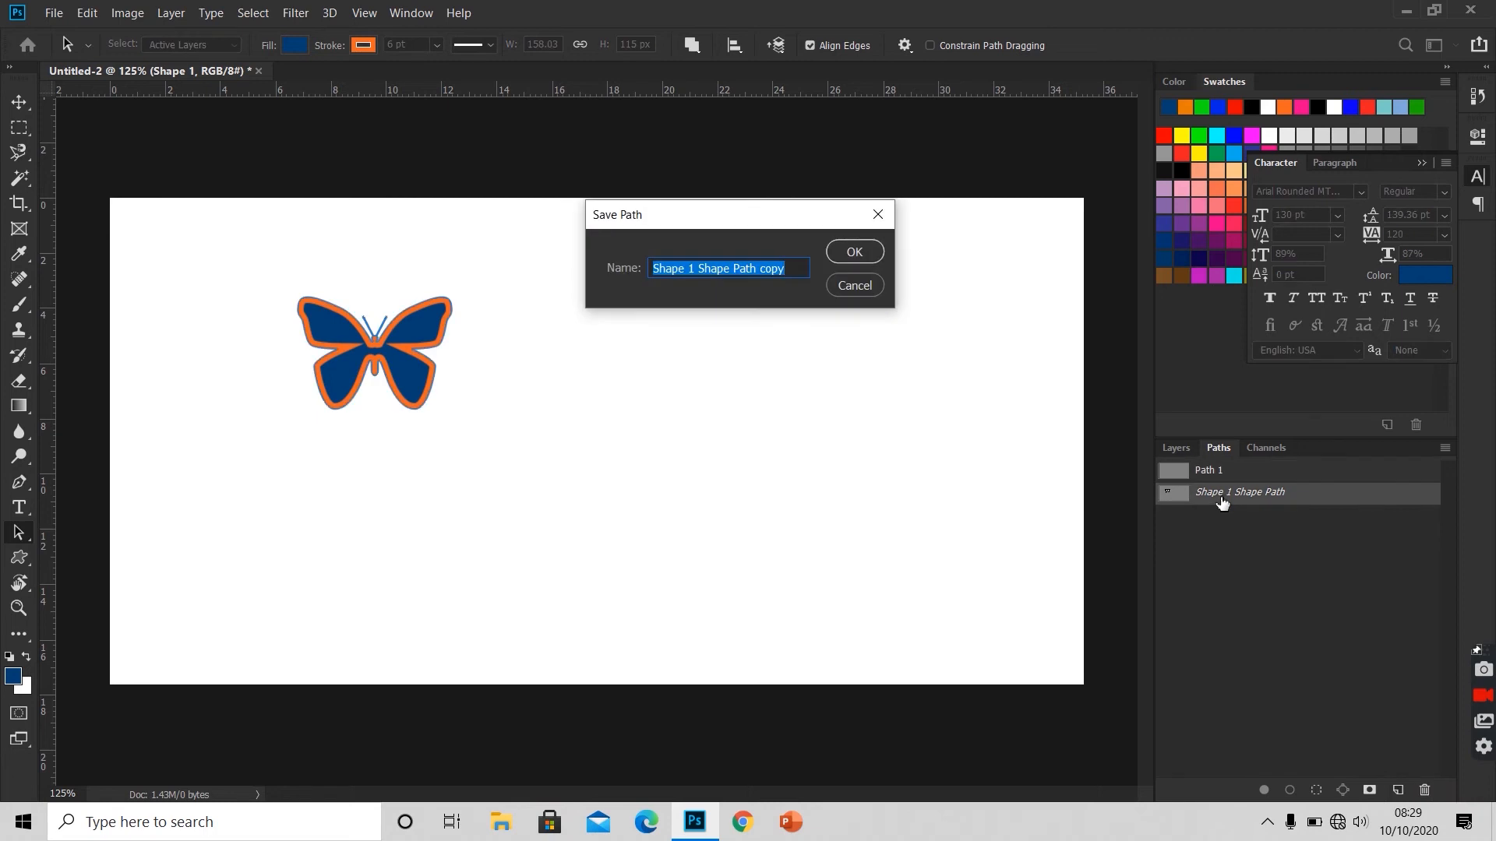
pyautogui.write('butterfly')
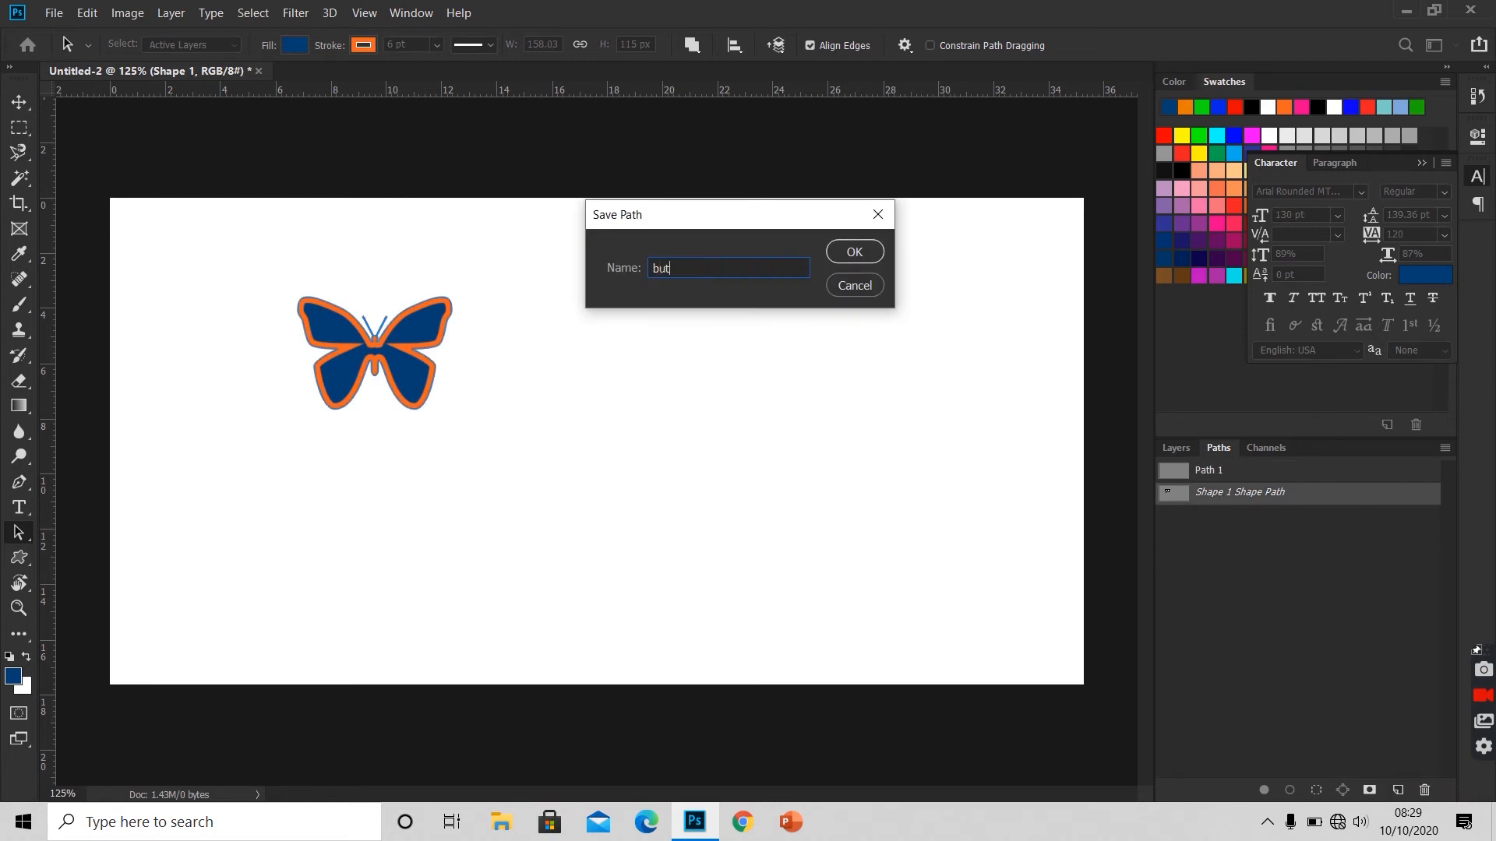
pyautogui.press('Return')
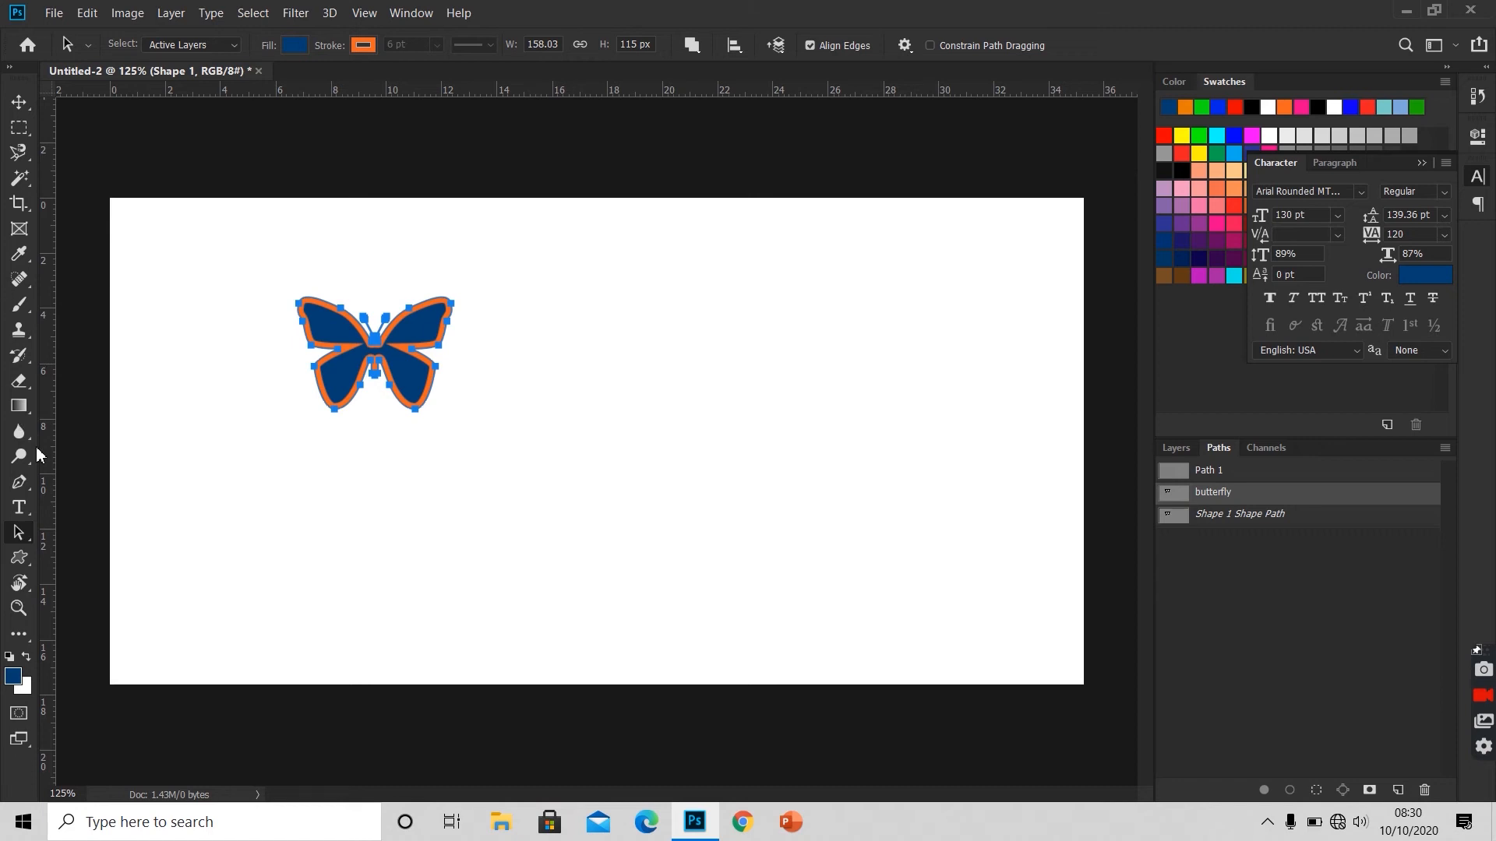
# Trace a closed path around the whole red origami crane with the Pen tool, placing an anchor at each corner of its outline
pyautogui.press('p')
pyautogui.rightClick(26, 485)
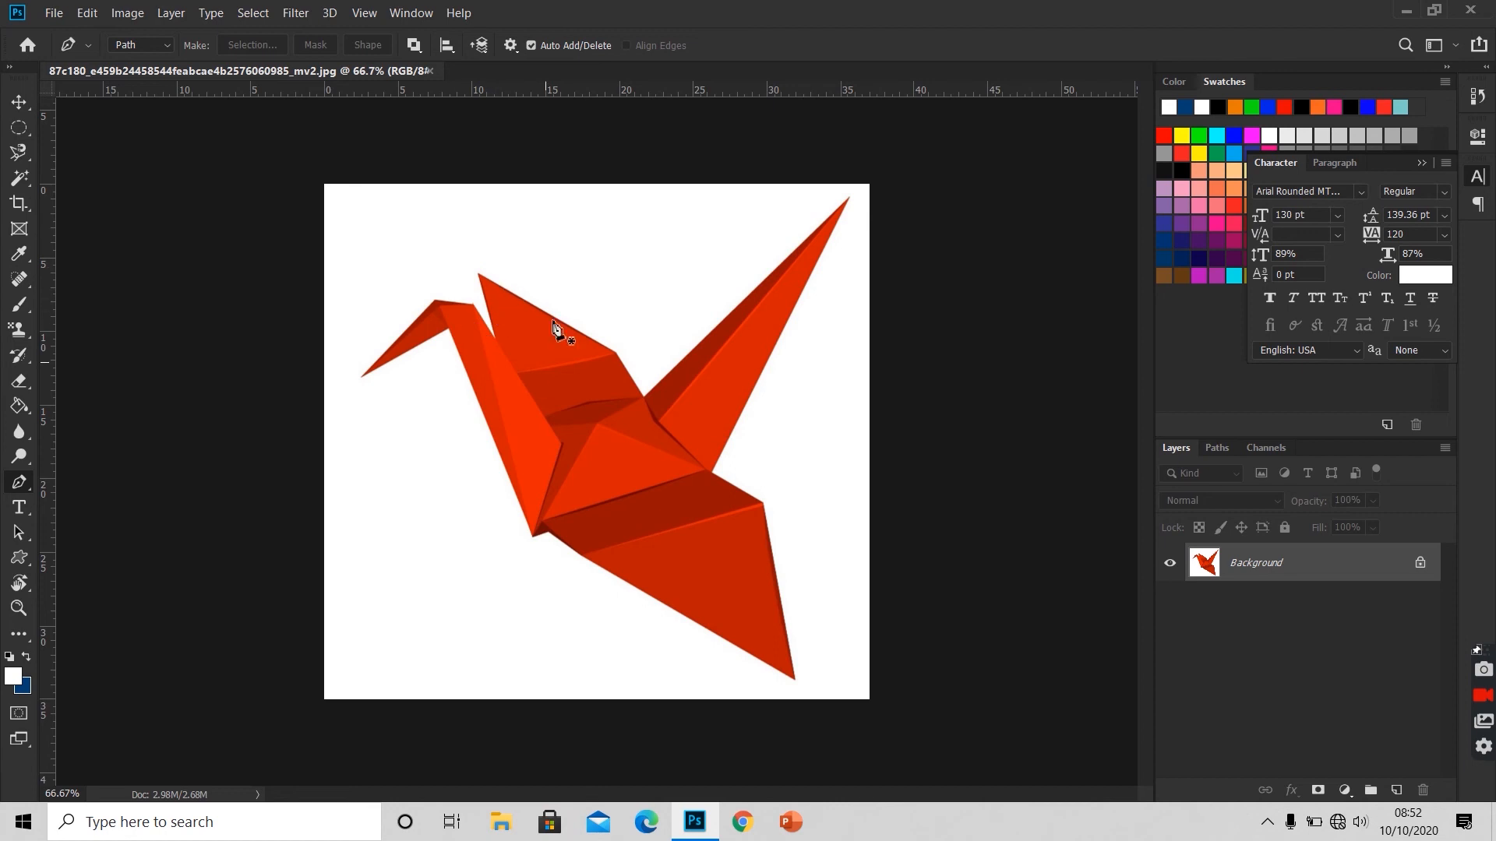
pyautogui.click(495, 338)
pyautogui.click(478, 275)
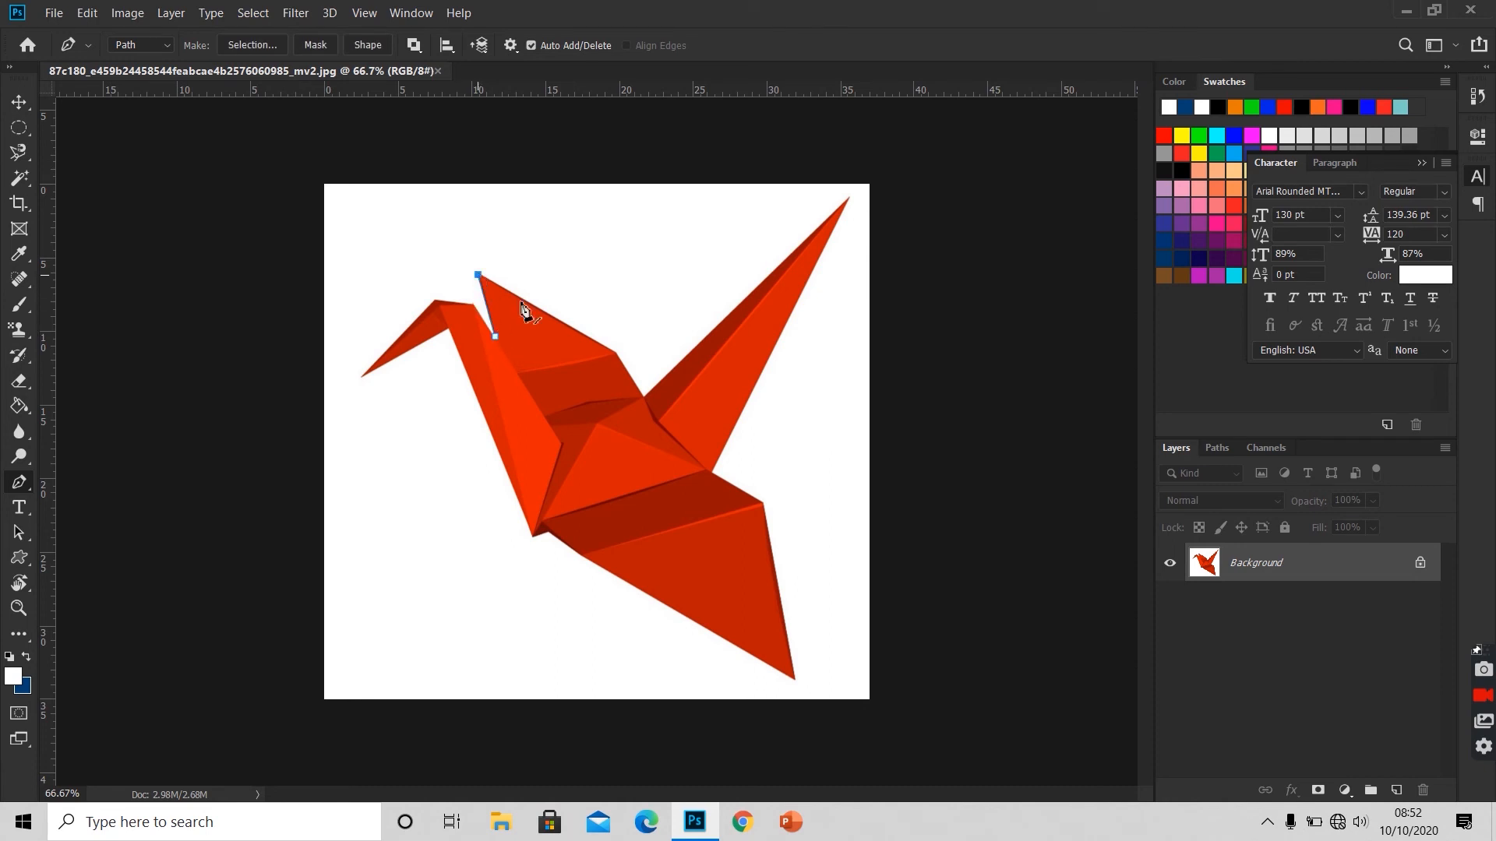
pyautogui.click(615, 352)
pyautogui.click(641, 398)
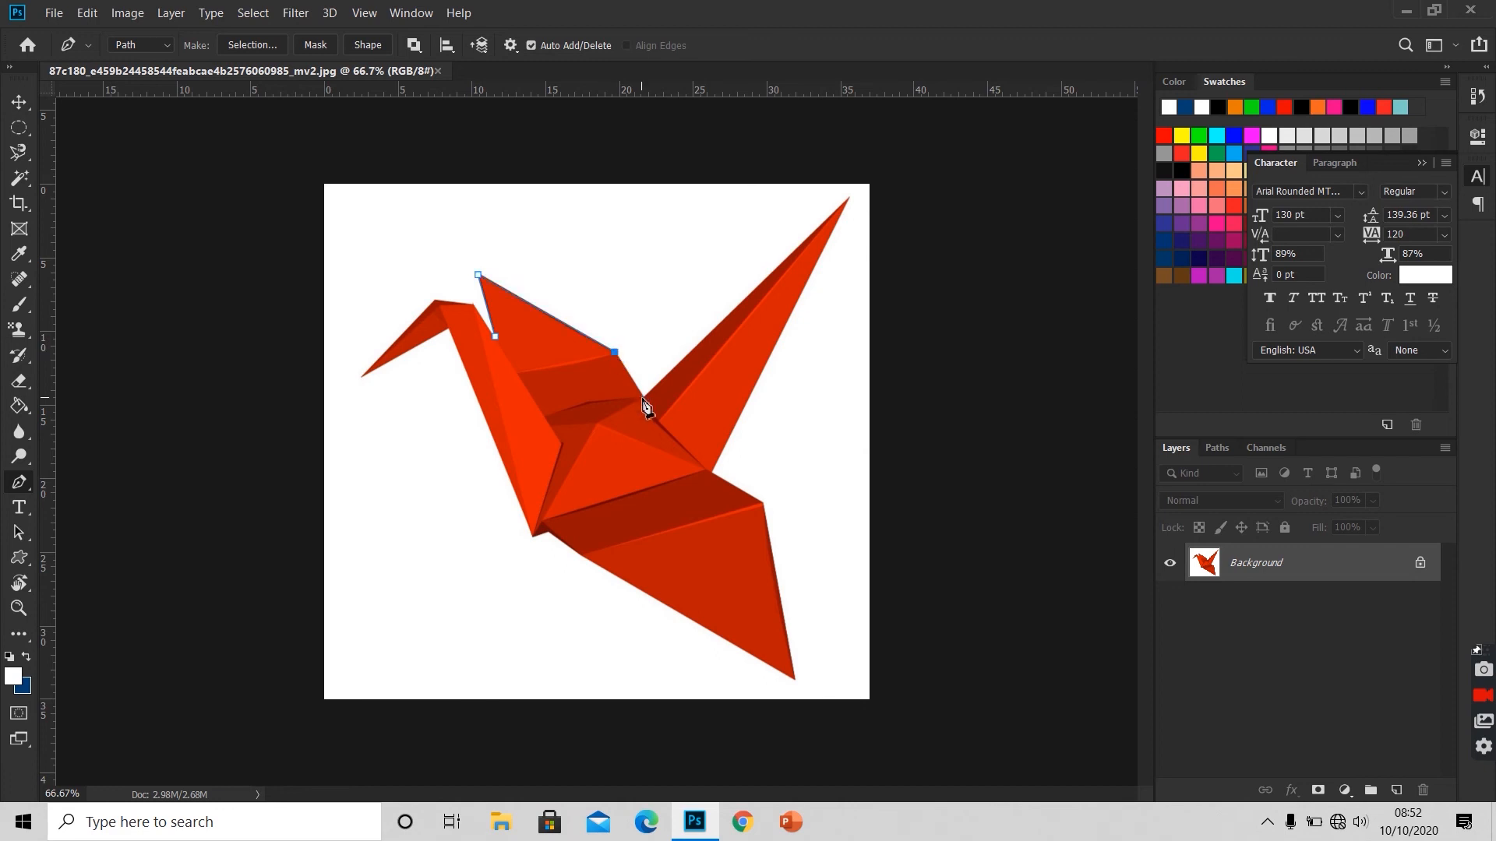
pyautogui.click(847, 198)
pyautogui.click(709, 471)
pyautogui.click(764, 502)
pyautogui.click(794, 679)
pyautogui.click(579, 553)
pyautogui.click(551, 531)
pyautogui.click(532, 536)
pyautogui.click(446, 328)
pyautogui.click(362, 376)
pyautogui.click(435, 299)
pyautogui.click(472, 306)
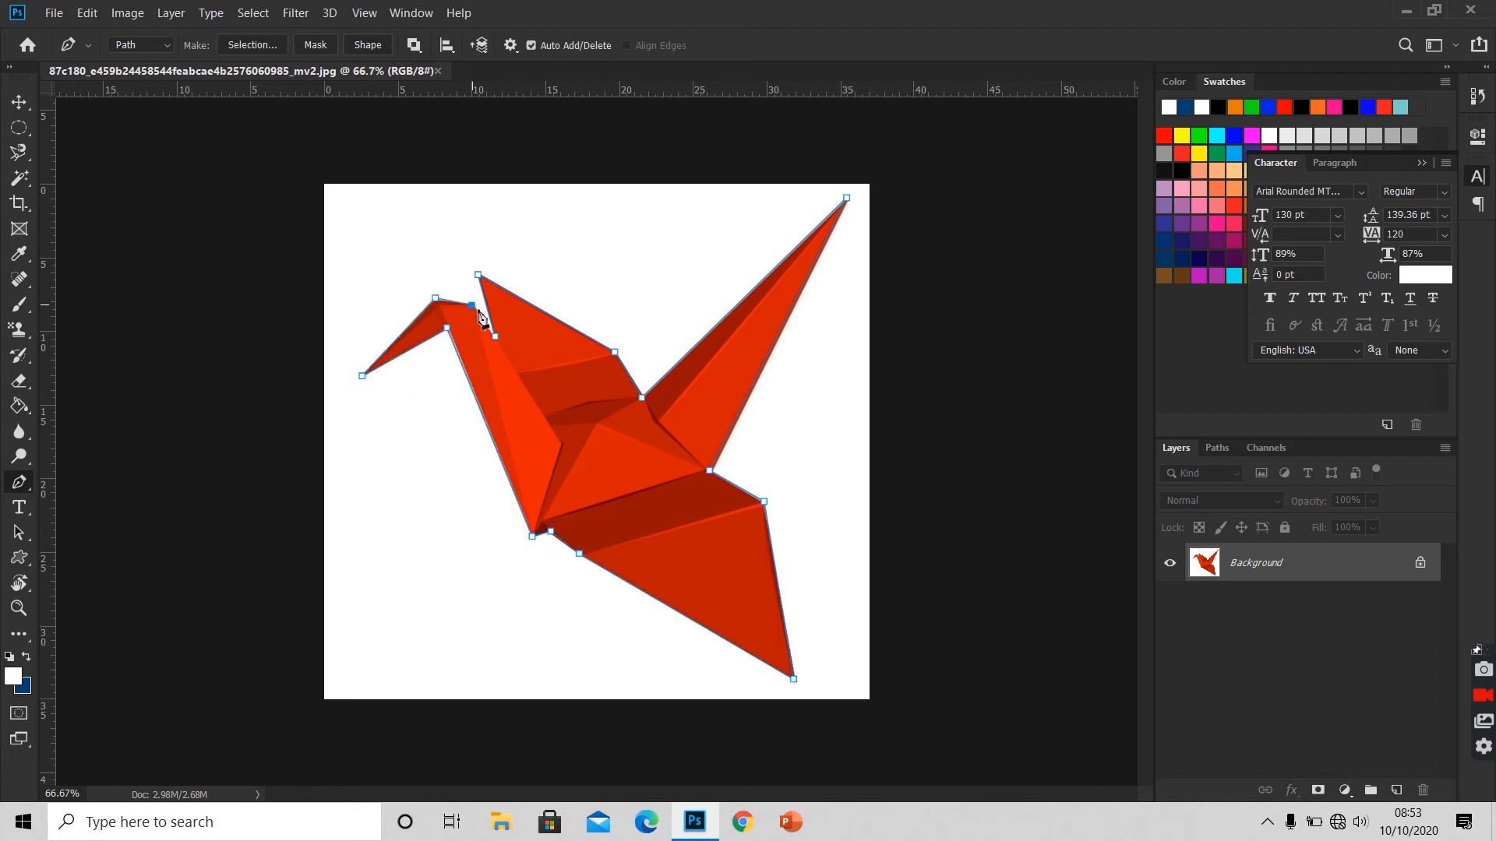
pyautogui.click(496, 340)
# Move the entire crane path downward off the bird with the Path Selection tool and undo the move
pyautogui.click(19, 532)
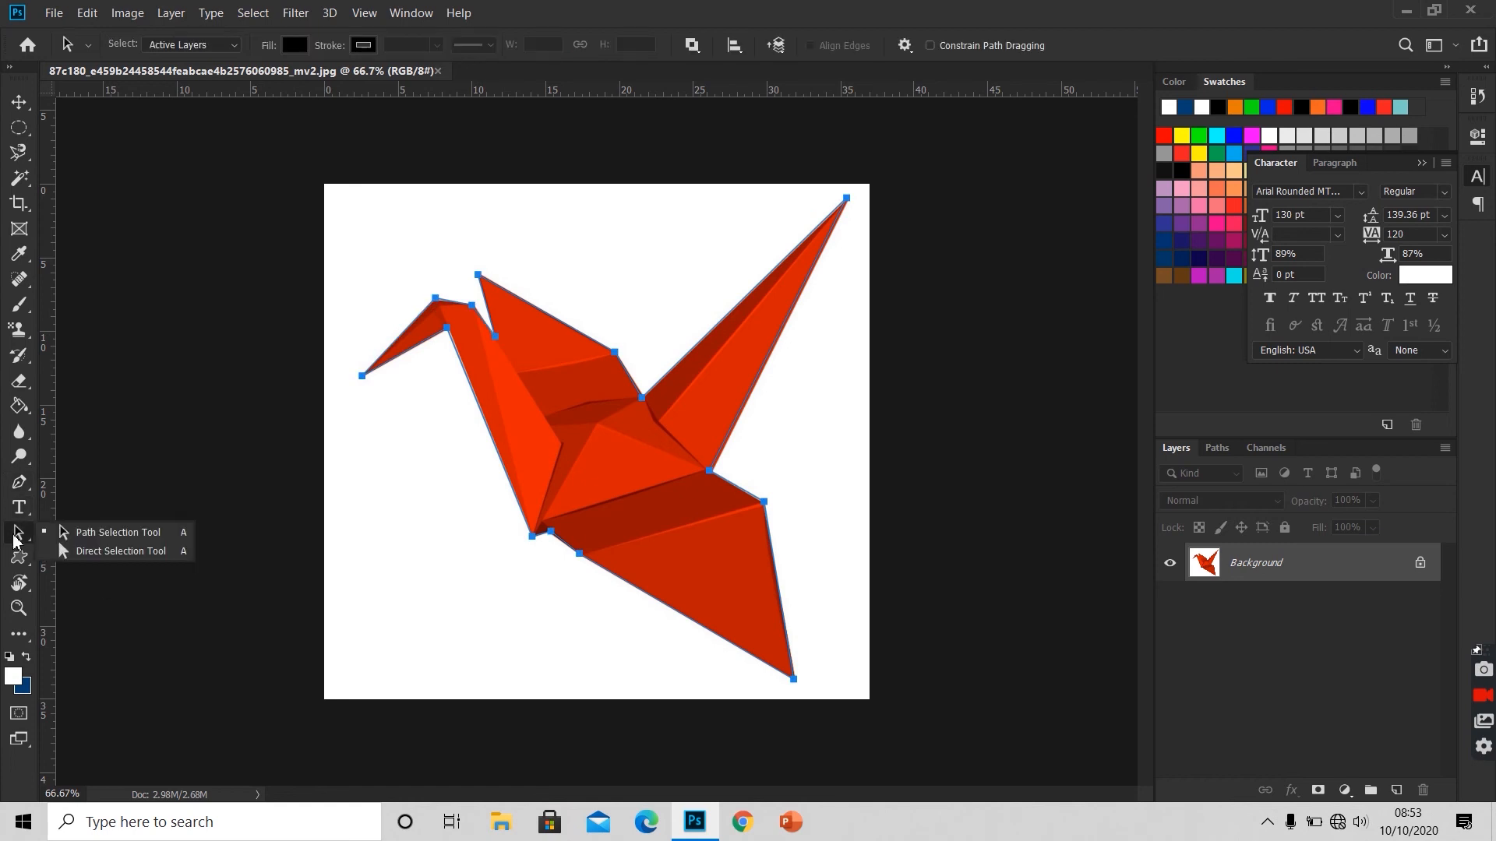
pyautogui.click(84, 536)
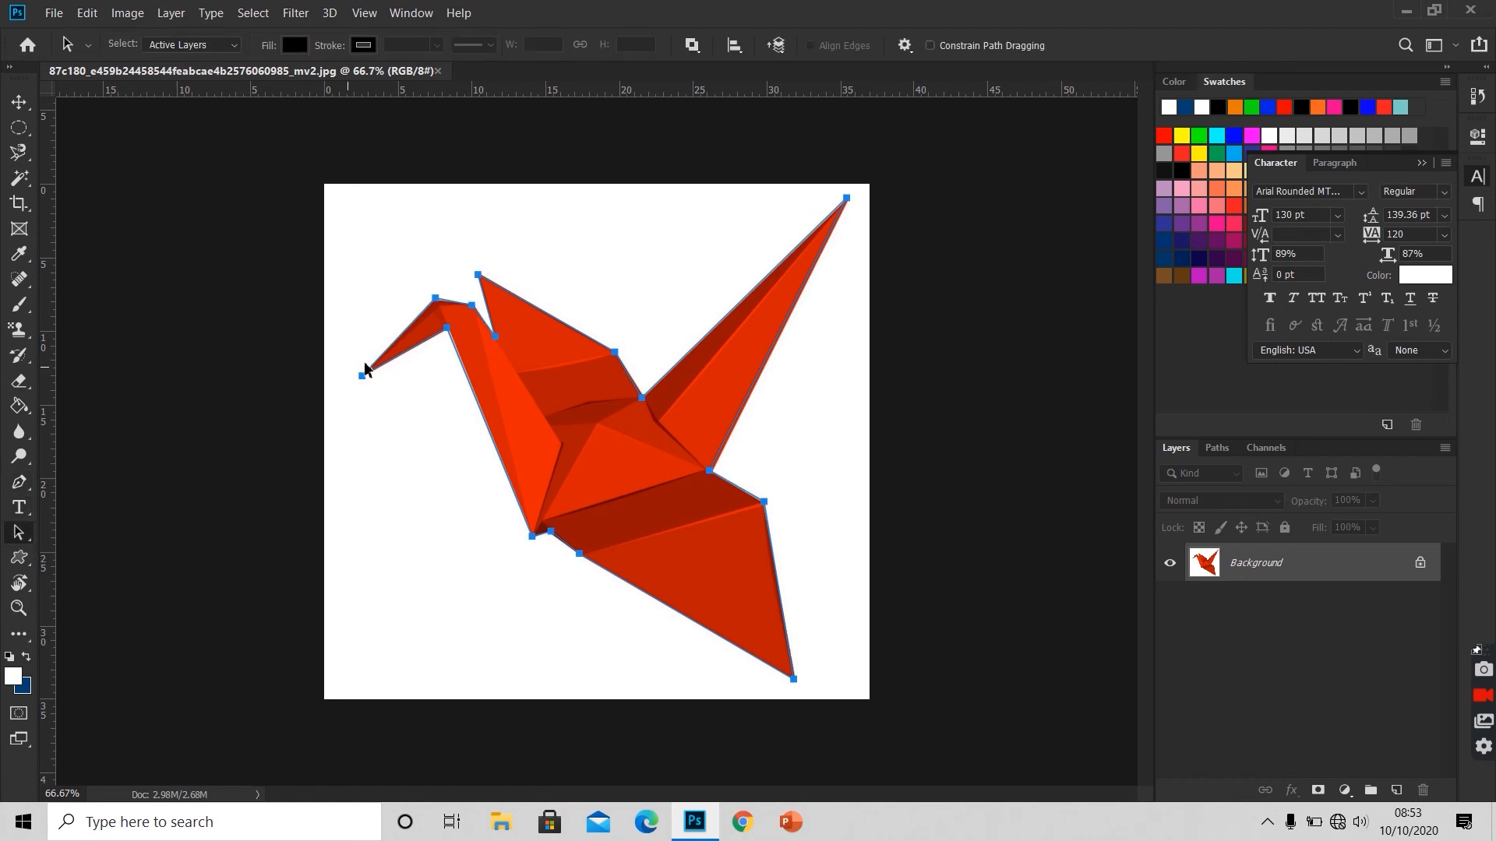
pyautogui.click(457, 302)
pyautogui.moveTo(457, 306); pyautogui.dragTo(470, 359)
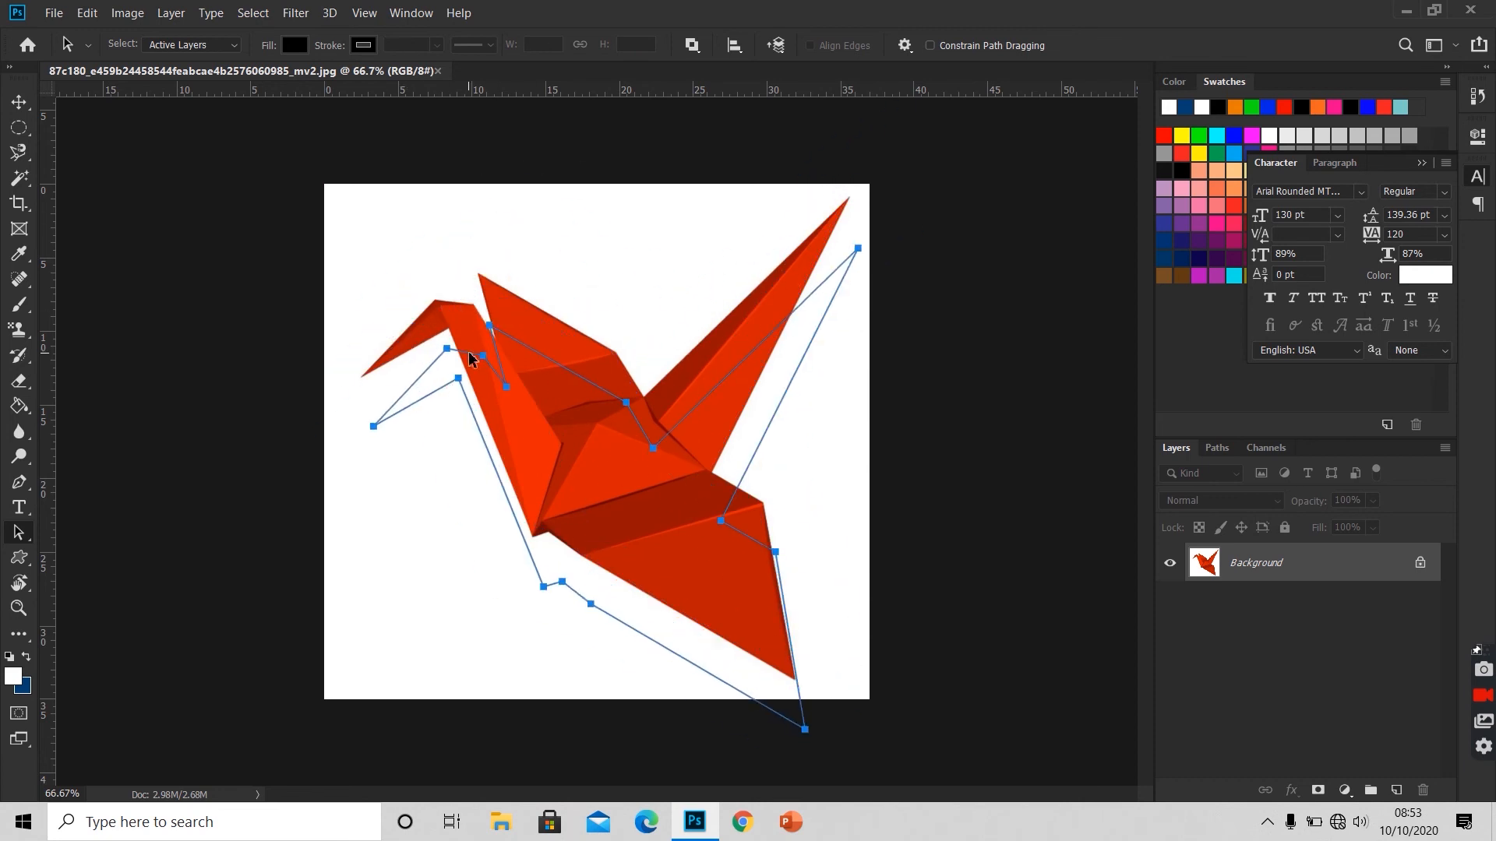
pyautogui.hotkey('ctrl', 'z')
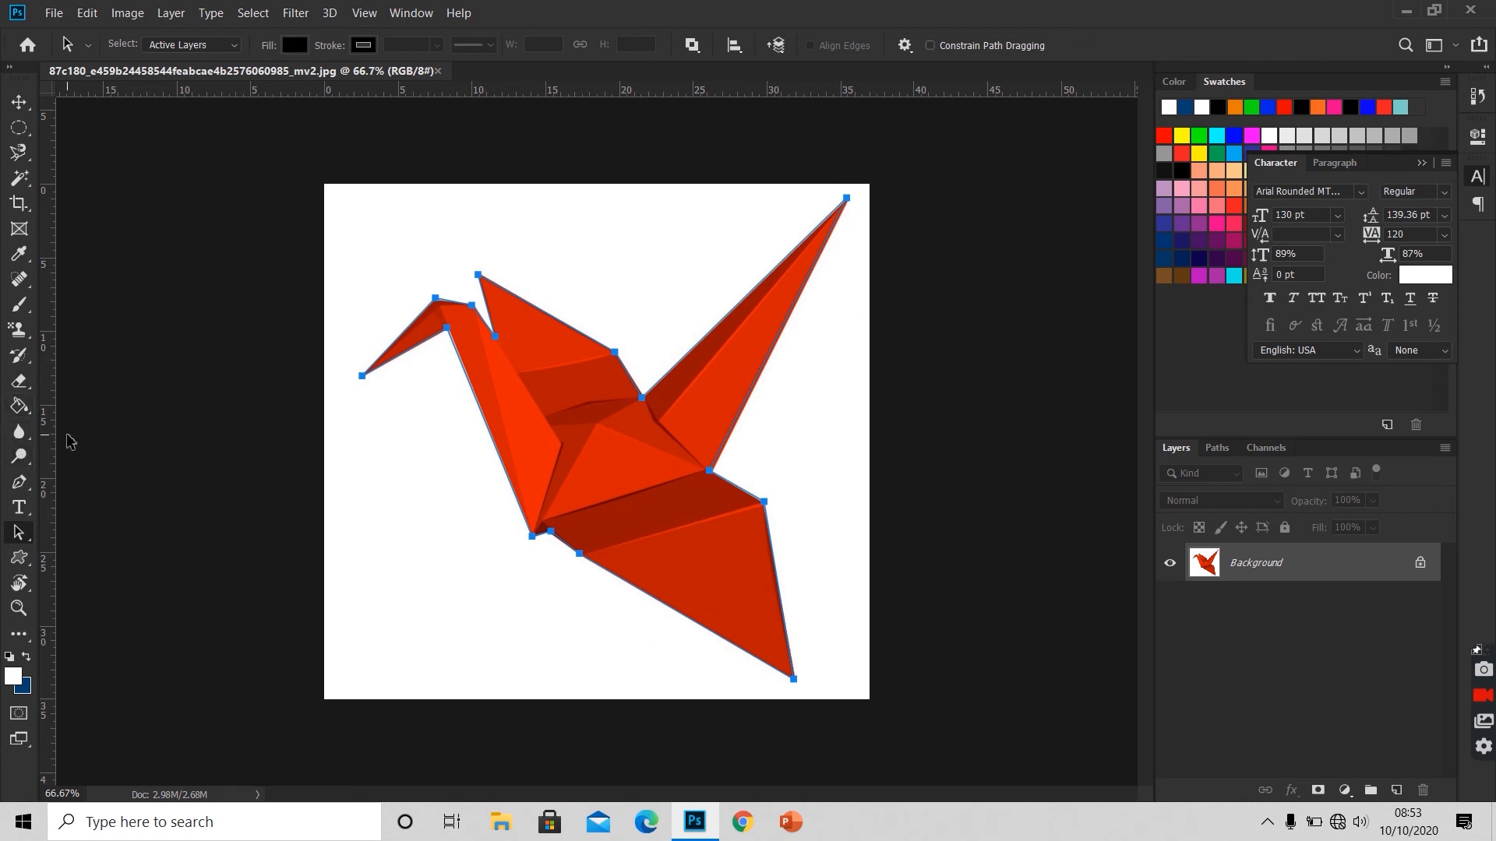
# Add three anchor points along the front edge of the crane's neck and remove them with the Delete Anchor Point tool
pyautogui.click(23, 484)
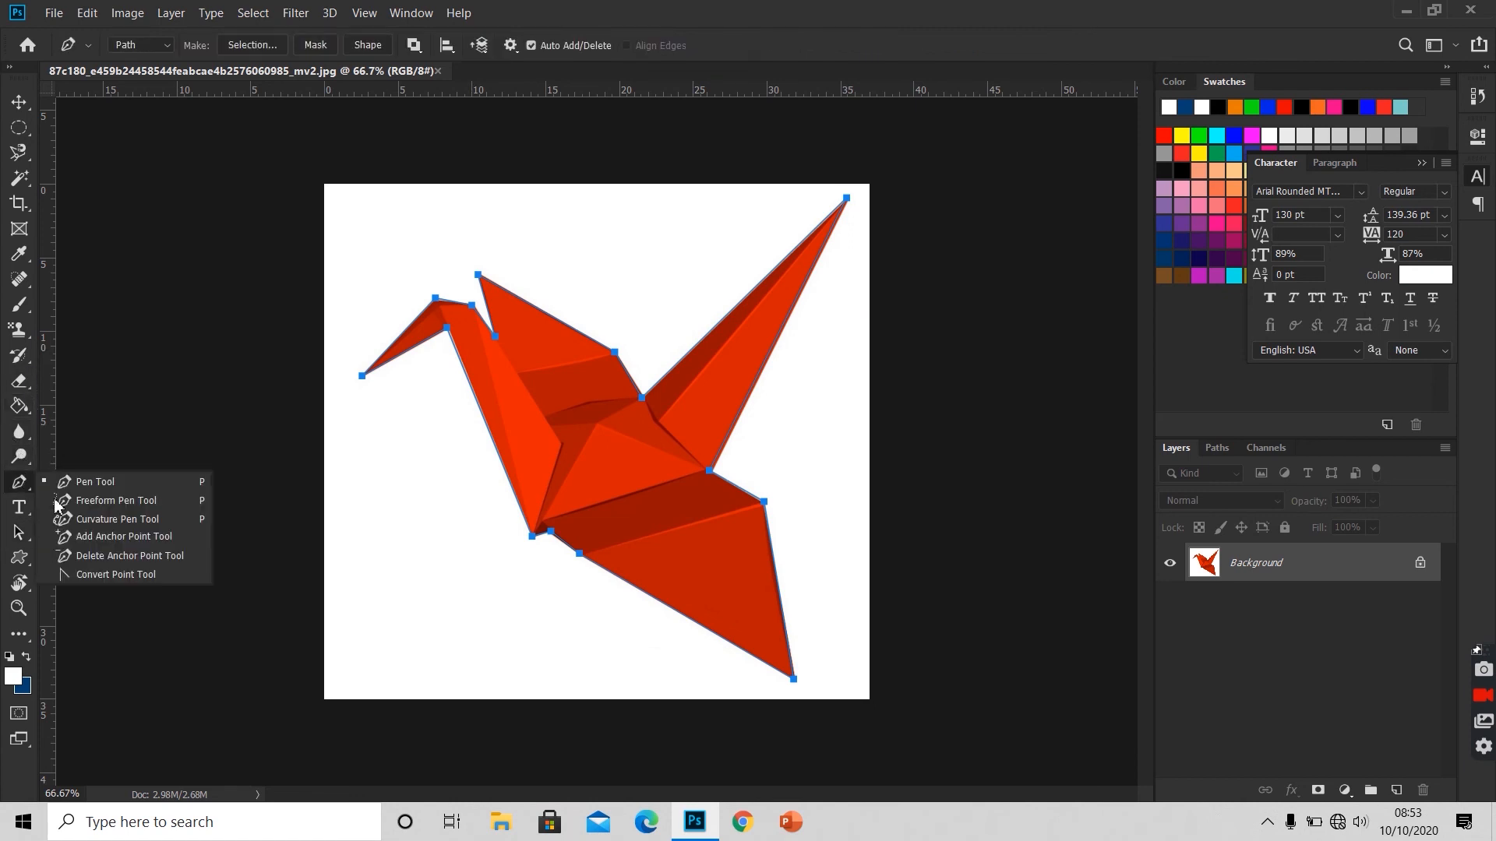
pyautogui.click(120, 537)
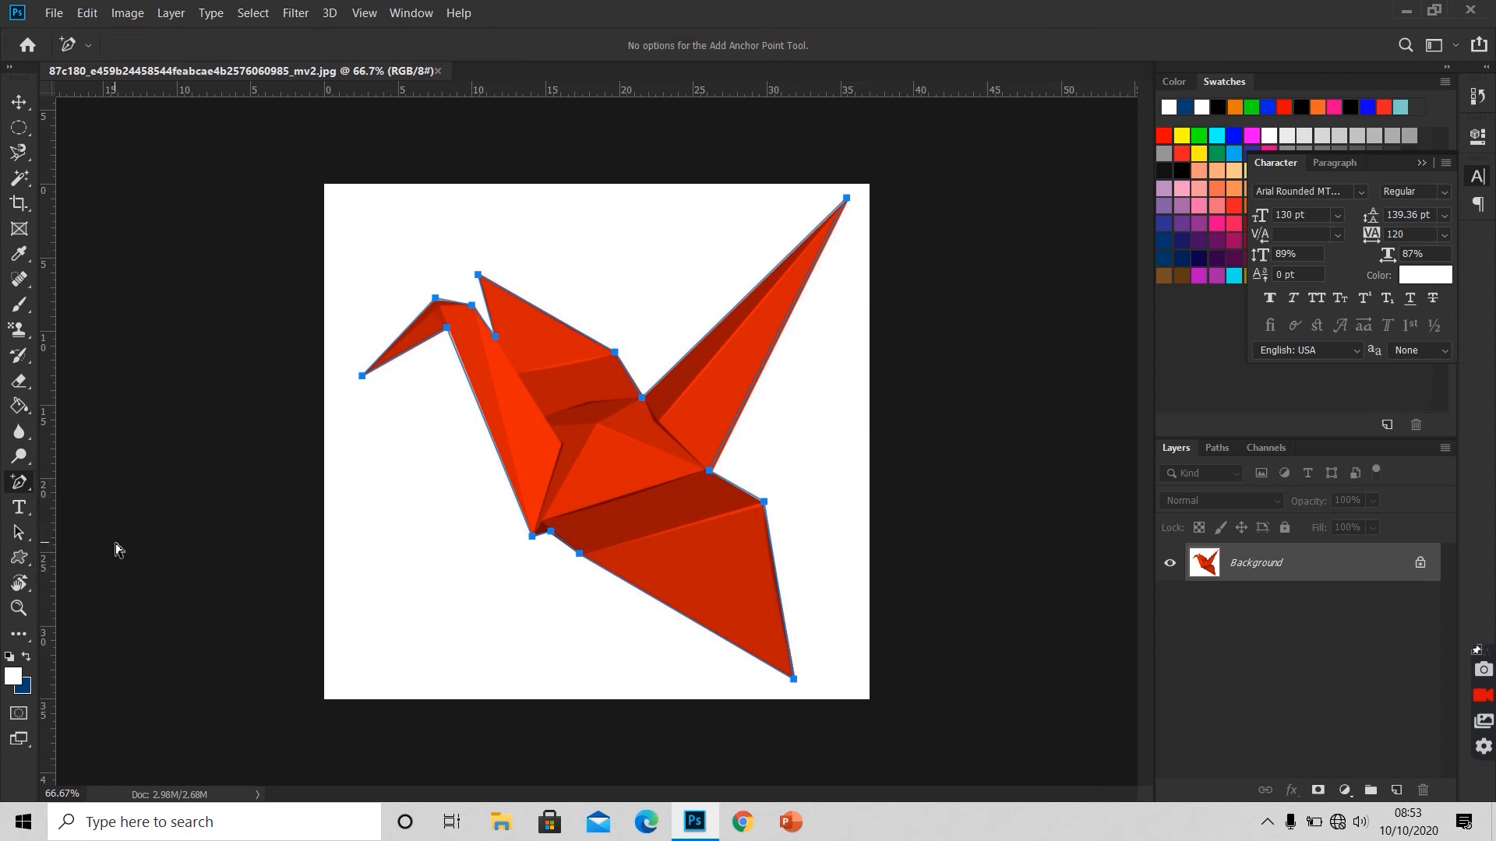
pyautogui.click(481, 413)
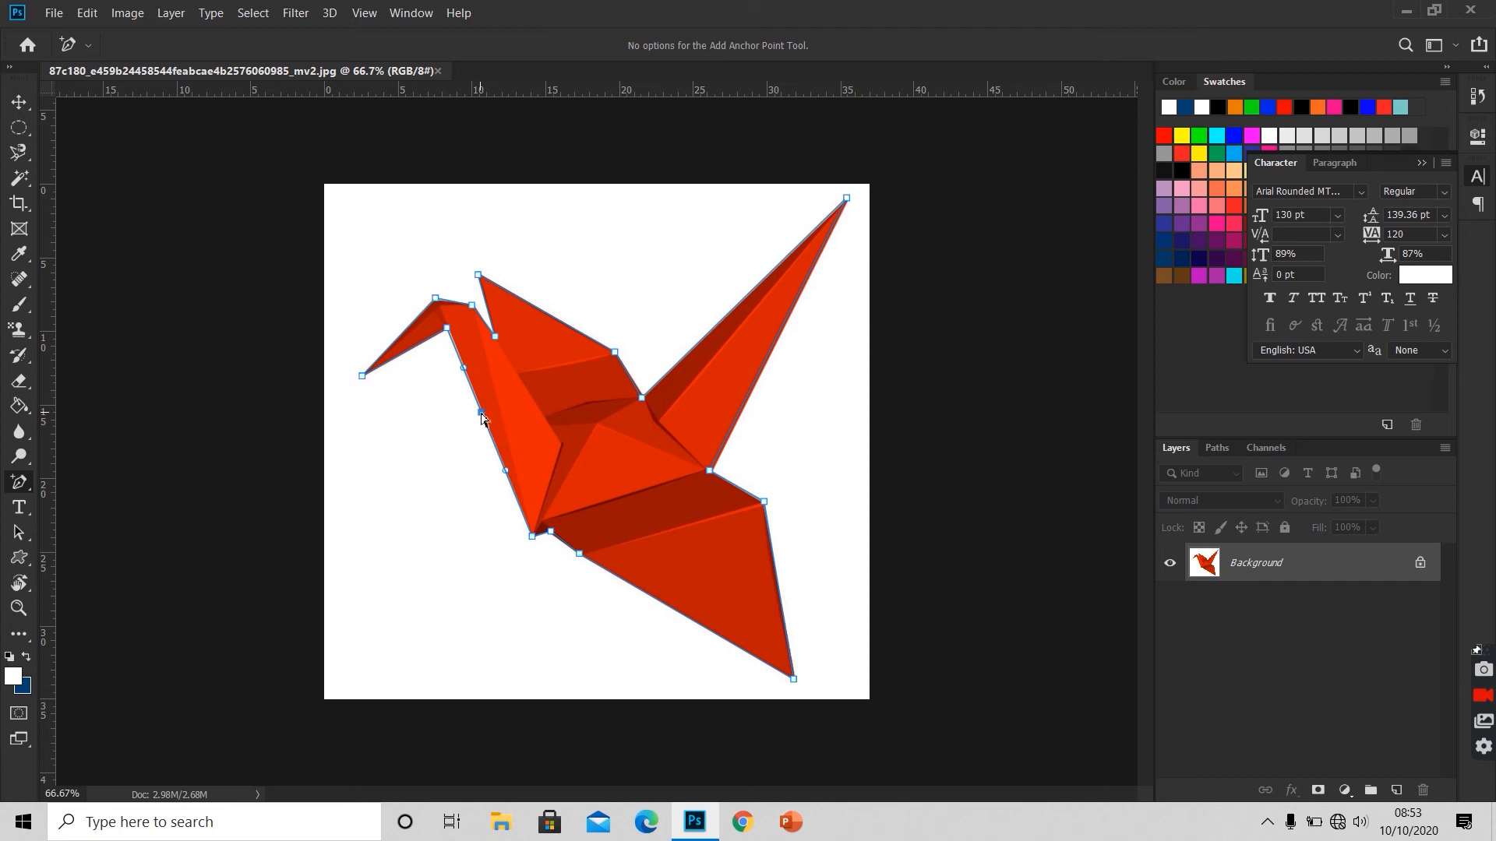
pyautogui.rightClick(19, 485)
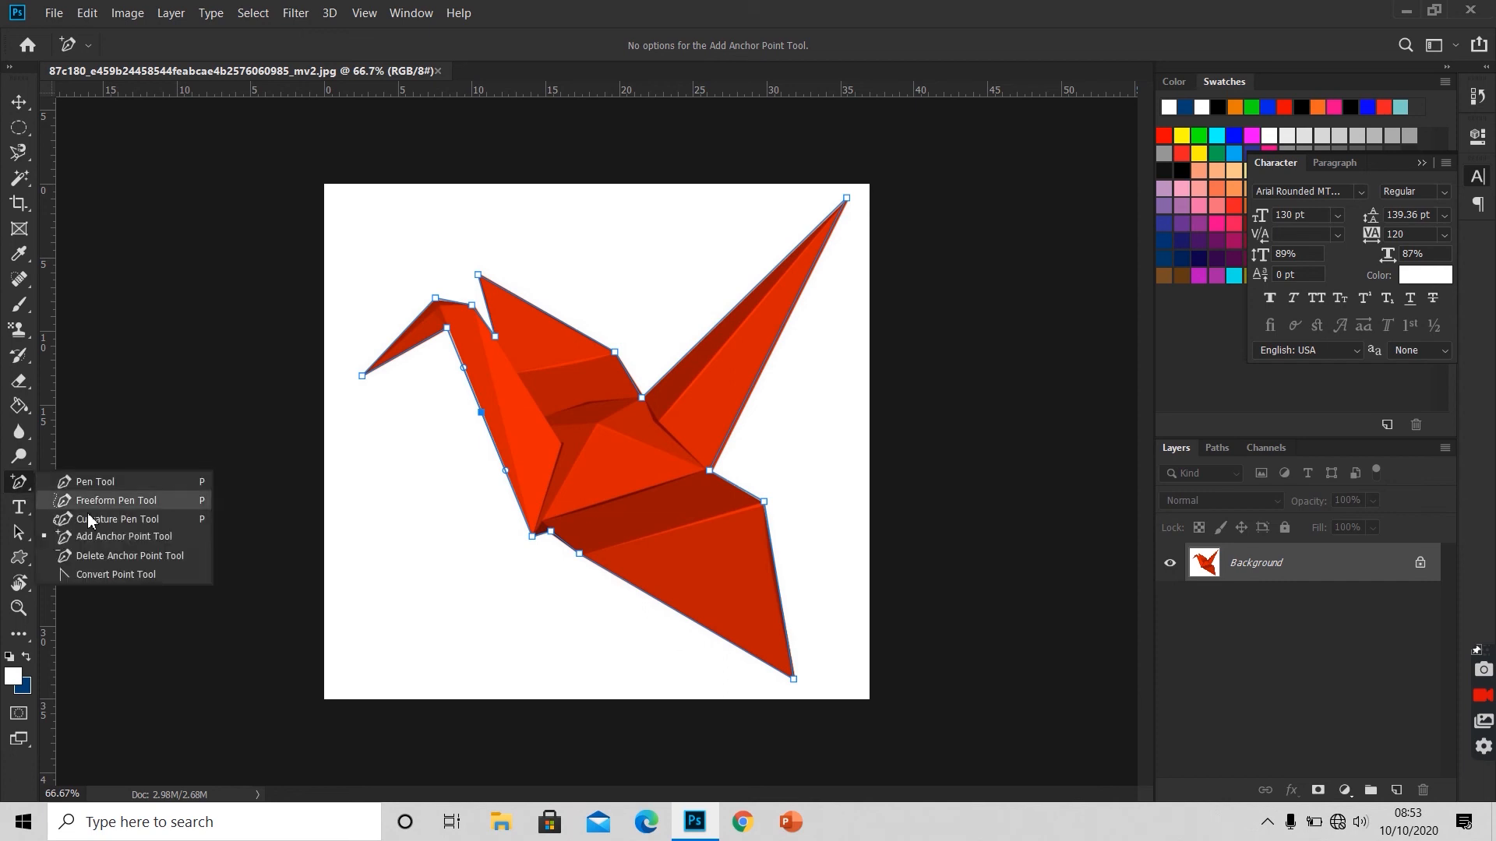
pyautogui.click(100, 555)
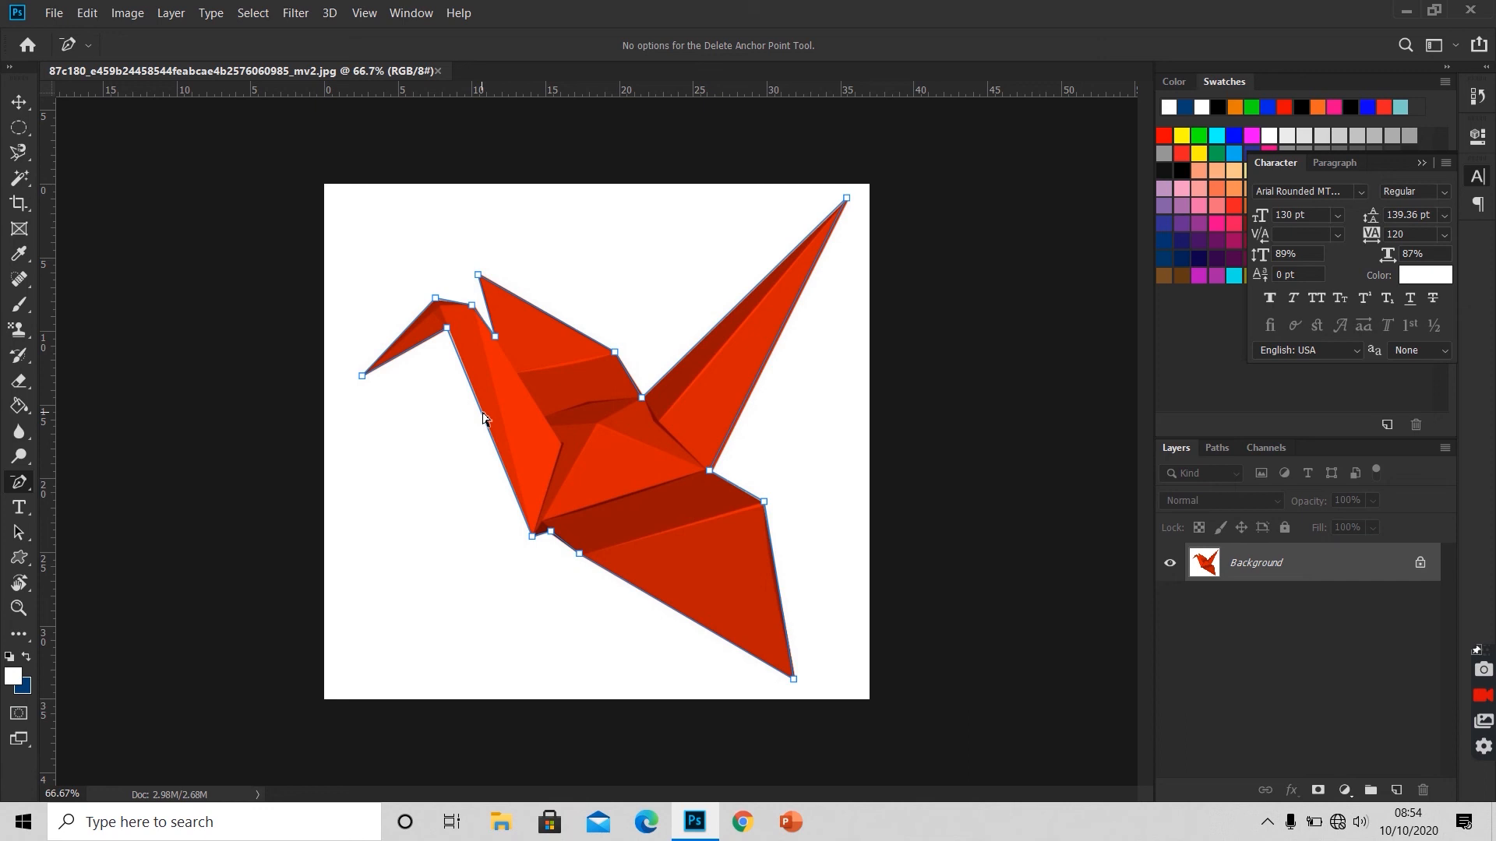
# Make dark blue the foreground colour, fill the crane path with it on a new layer, and reposition the filled shape with the Move tool
pyautogui.press('x')
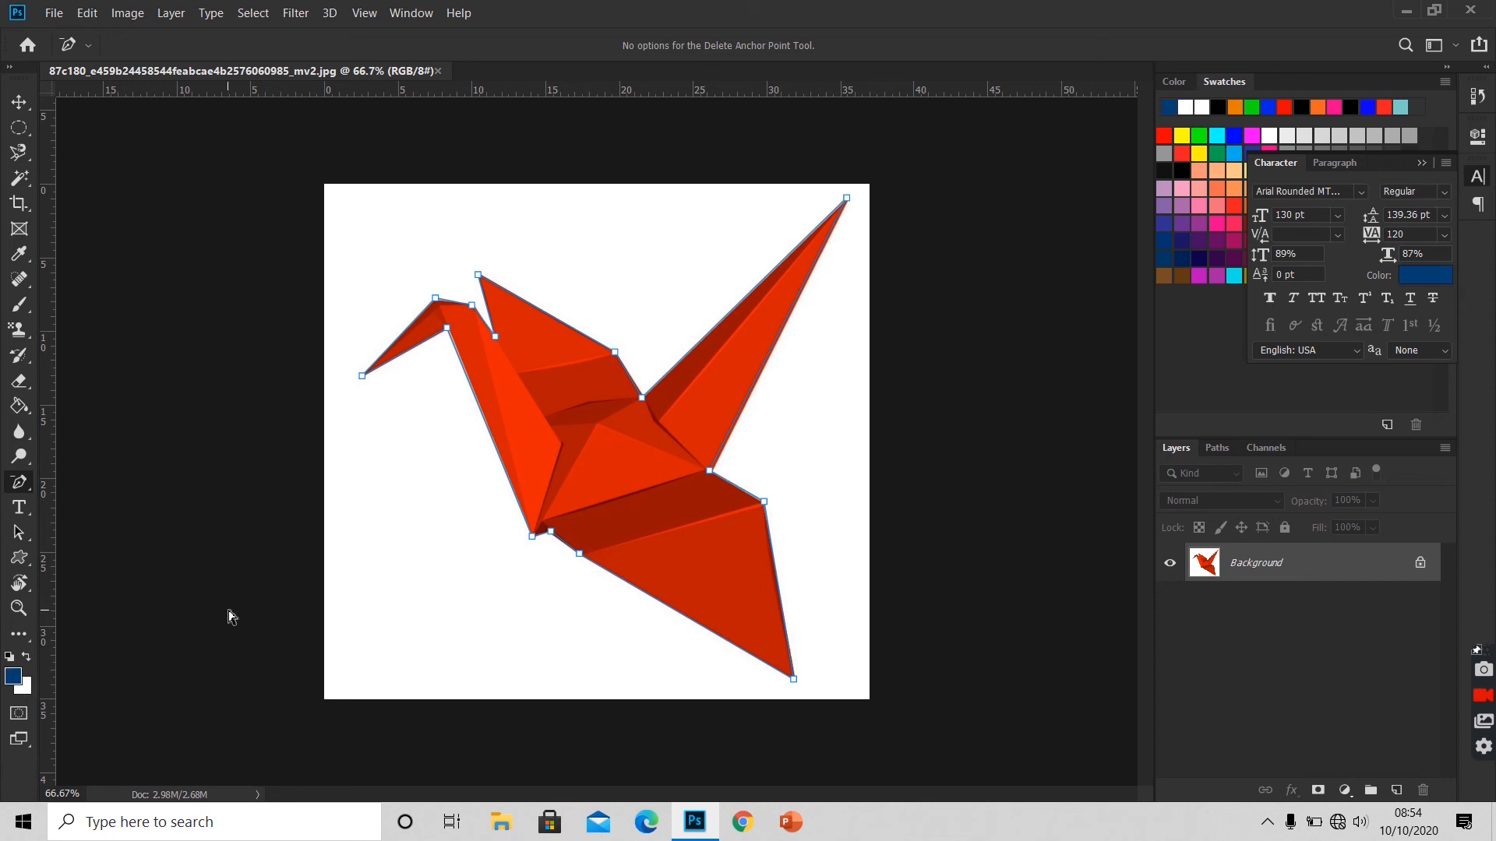
pyautogui.click(1218, 448)
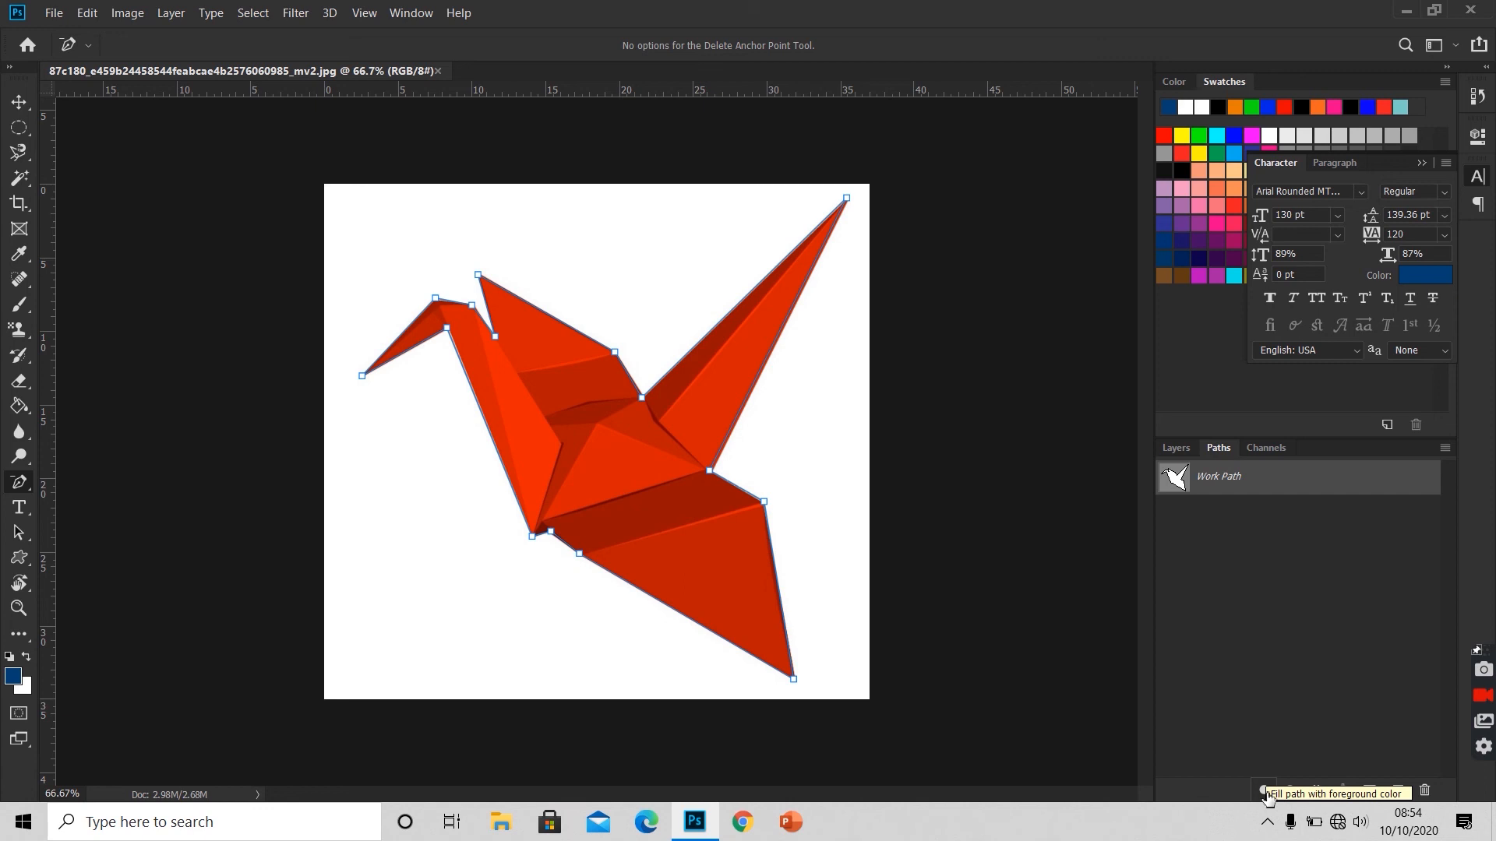
pyautogui.click(1183, 448)
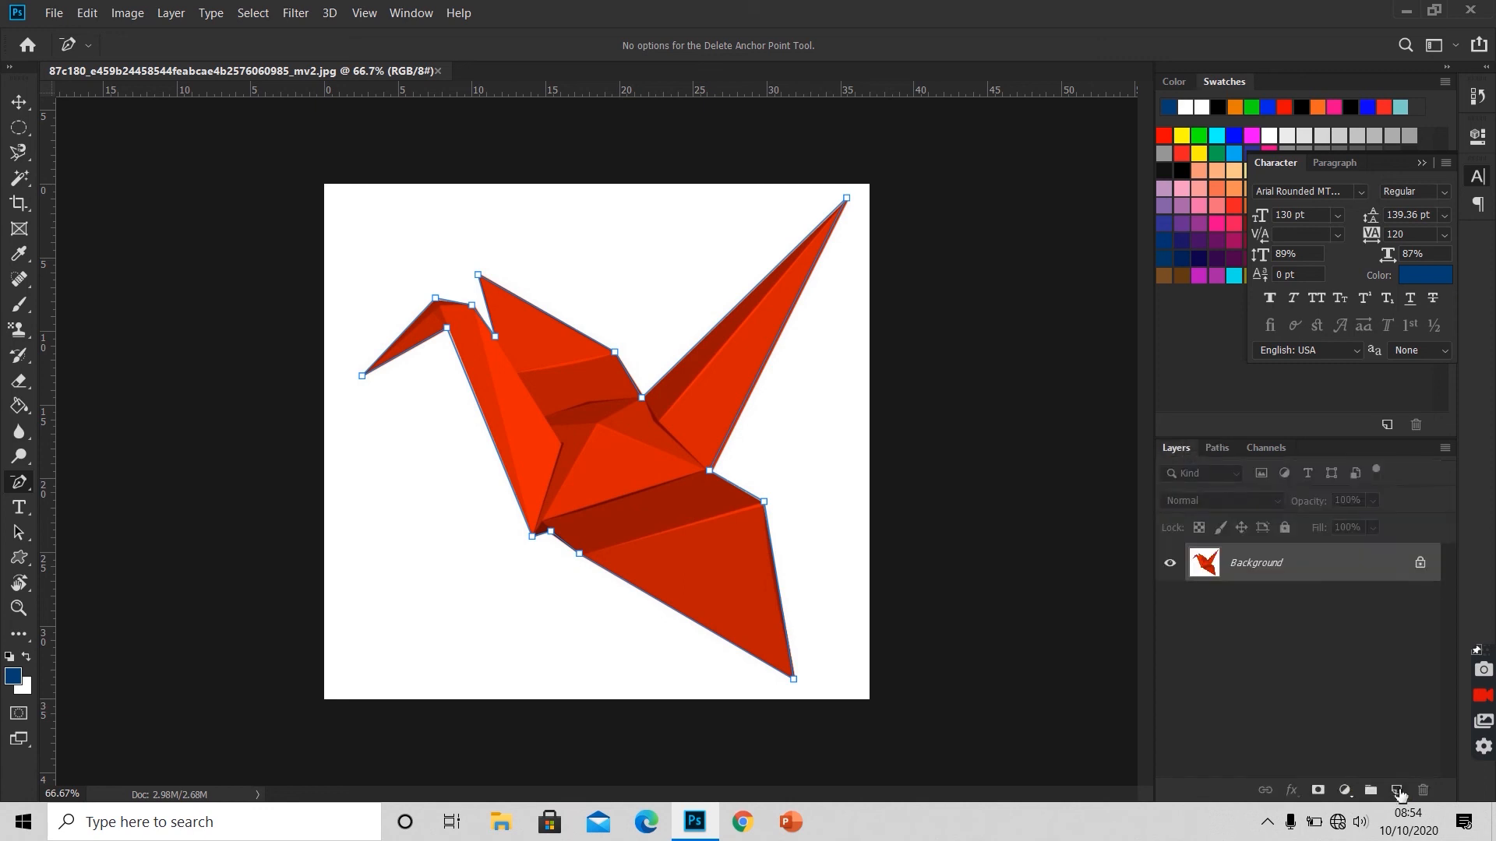
pyautogui.click(1397, 791)
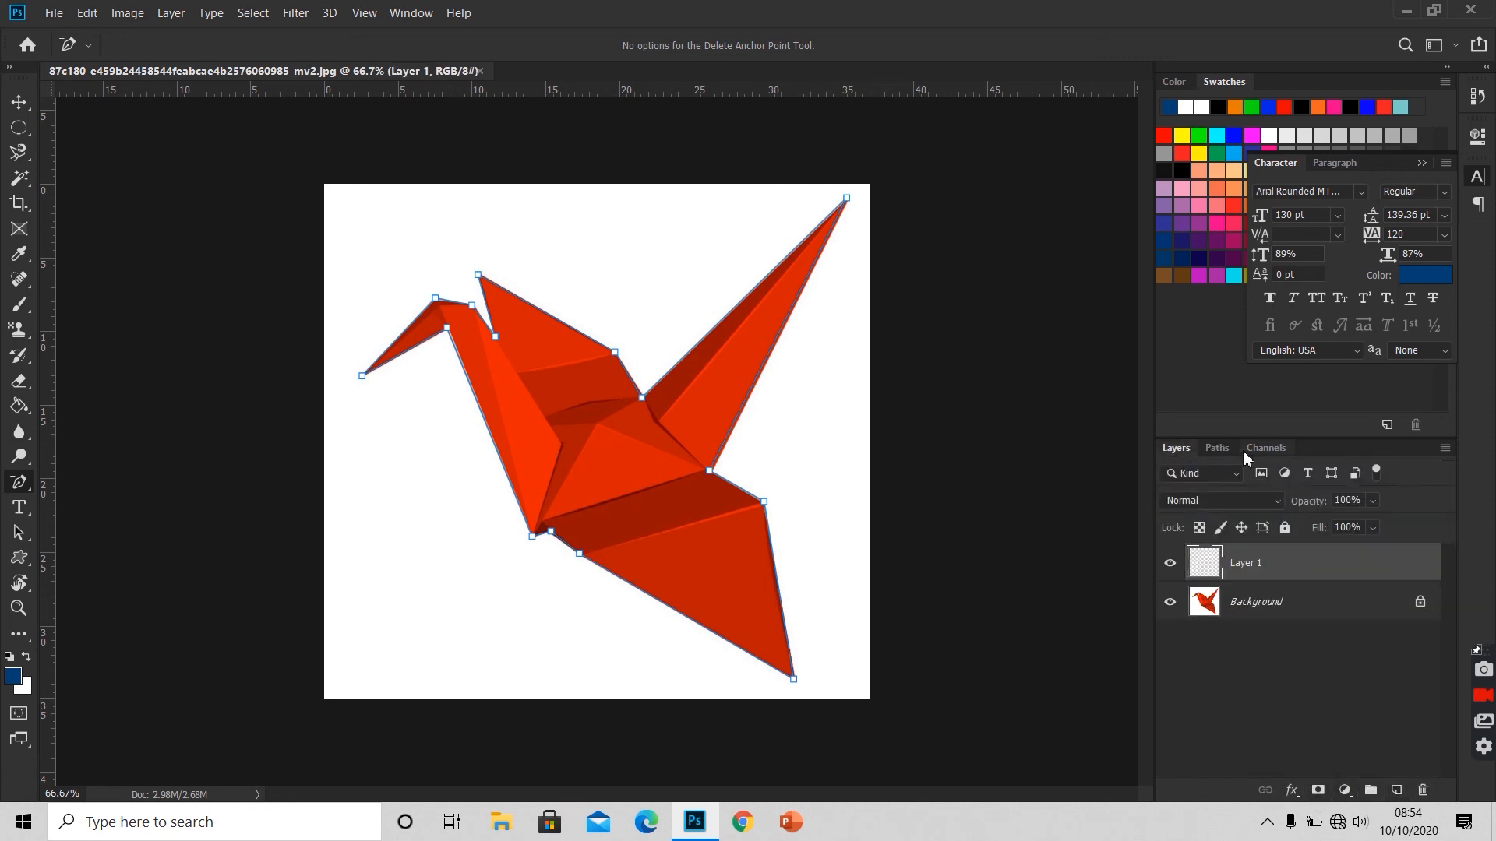
pyautogui.click(1220, 456)
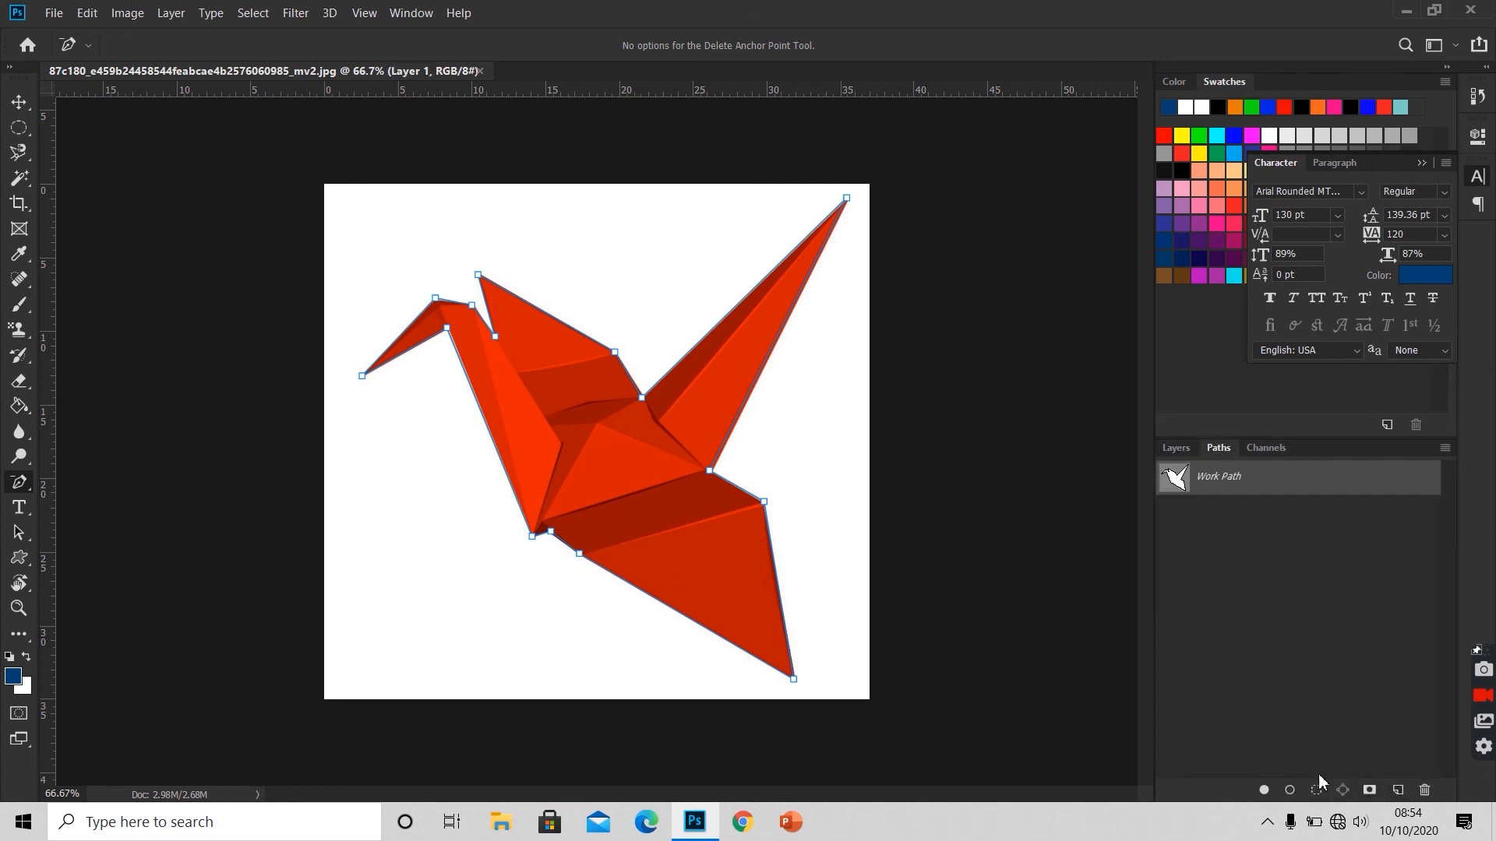
pyautogui.click(1264, 790)
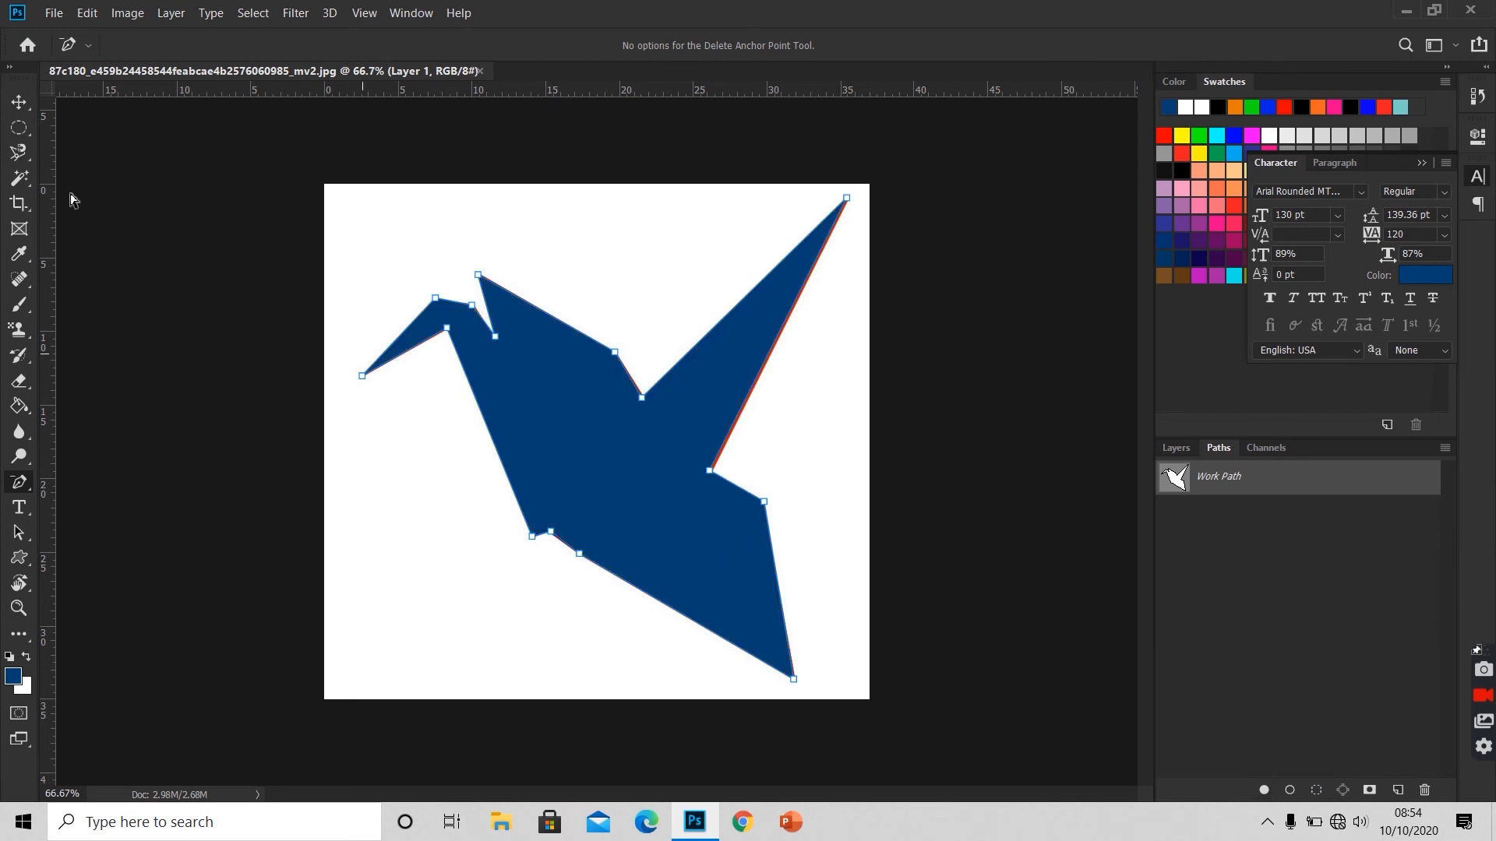
pyautogui.click(21, 102)
pyautogui.moveTo(590, 447); pyautogui.dragTo(550, 432)
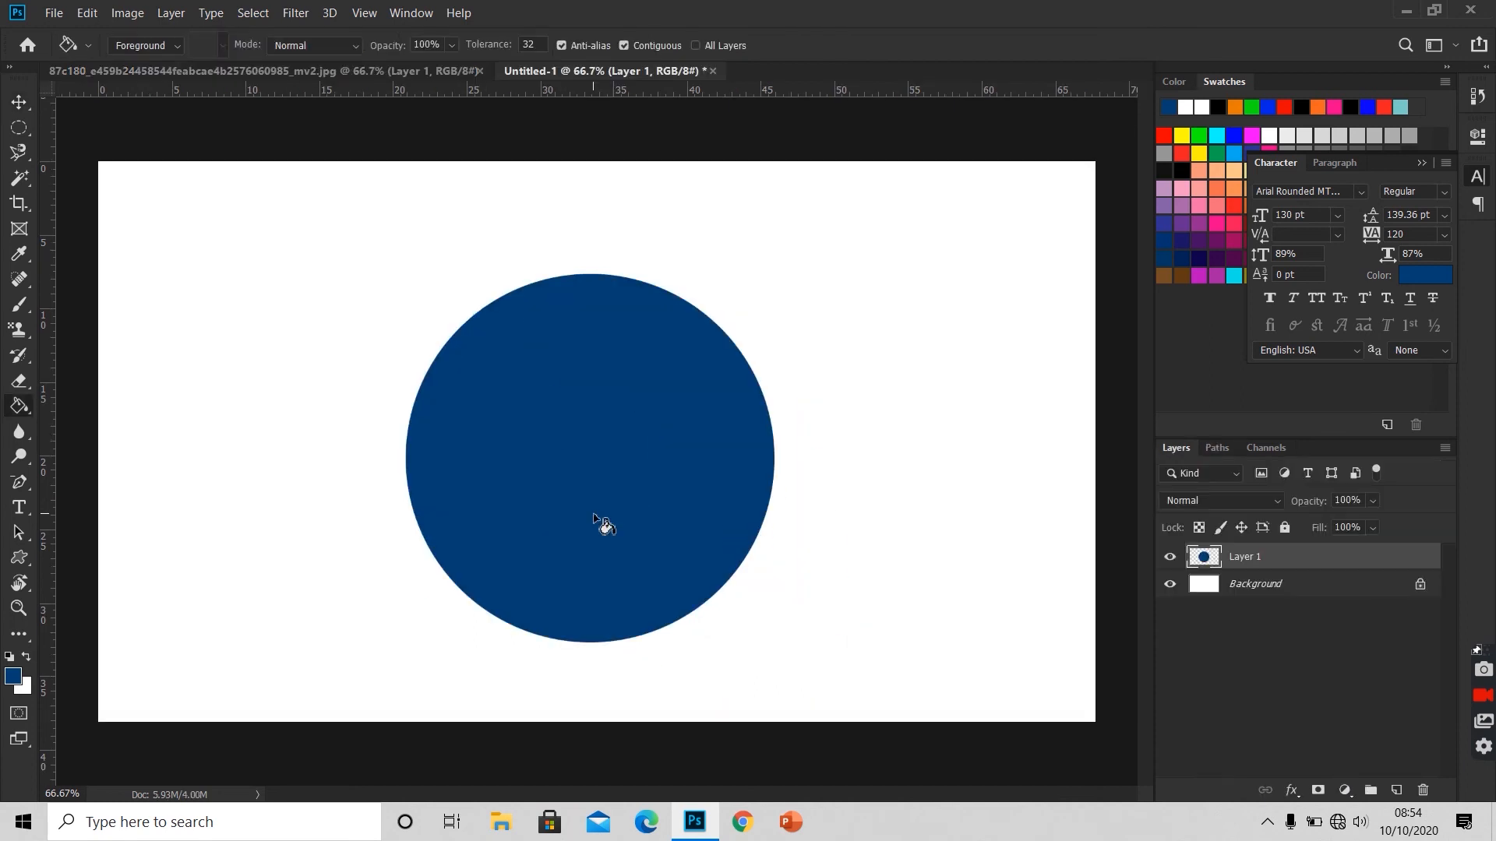
# Start a Pen path on the blue circle in Untitled-1, curving its first segment along the top edge and removing the second anchor's outgoing handle
pyautogui.press('p')
pyautogui.hotkey('ctrl', '+')
pyautogui.hotkey('ctrl', '+')
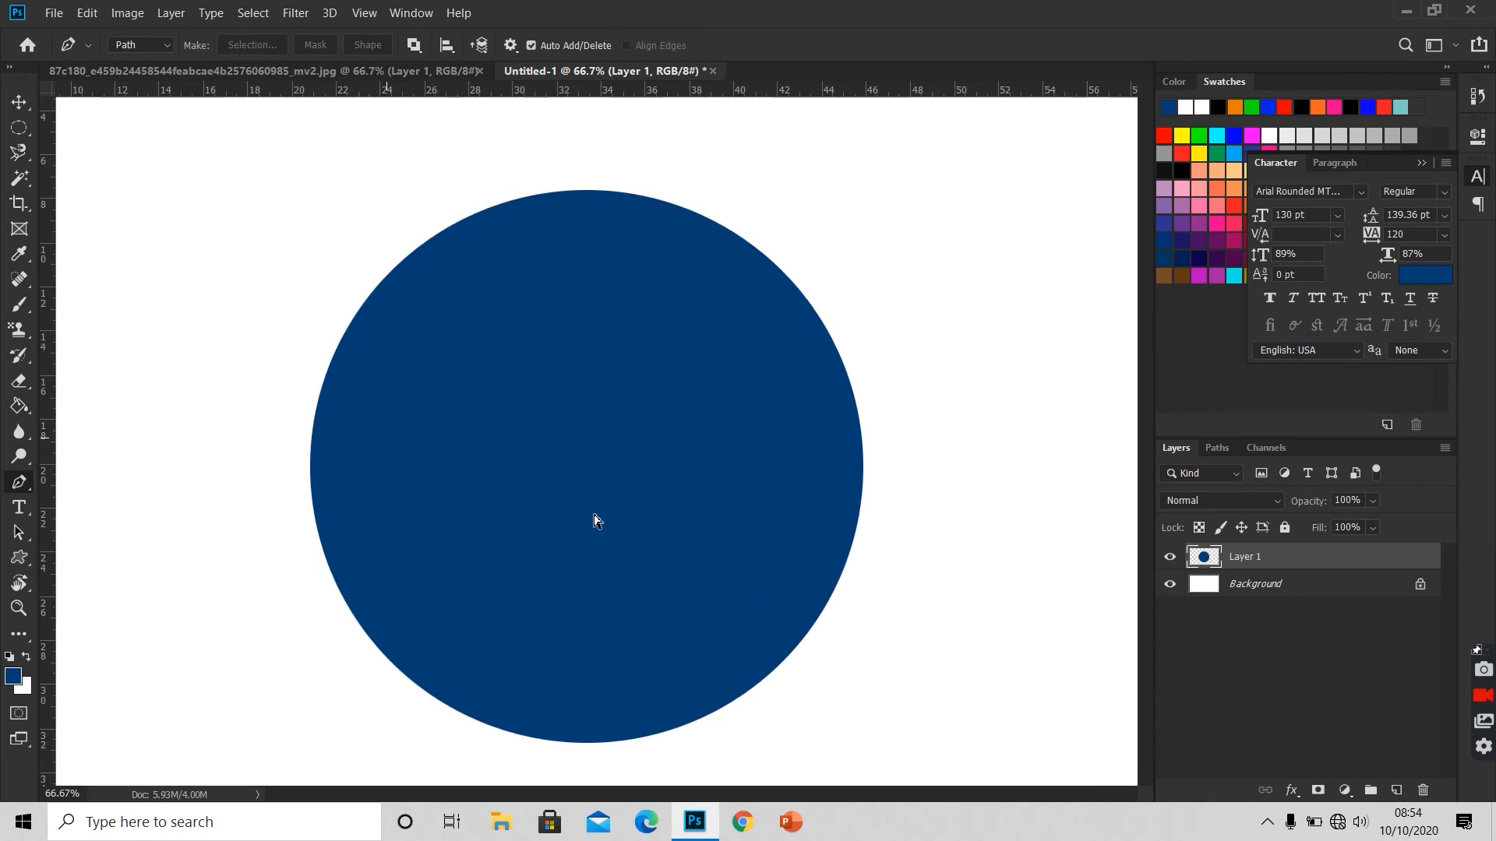
pyautogui.hotkey('ctrl', '-')
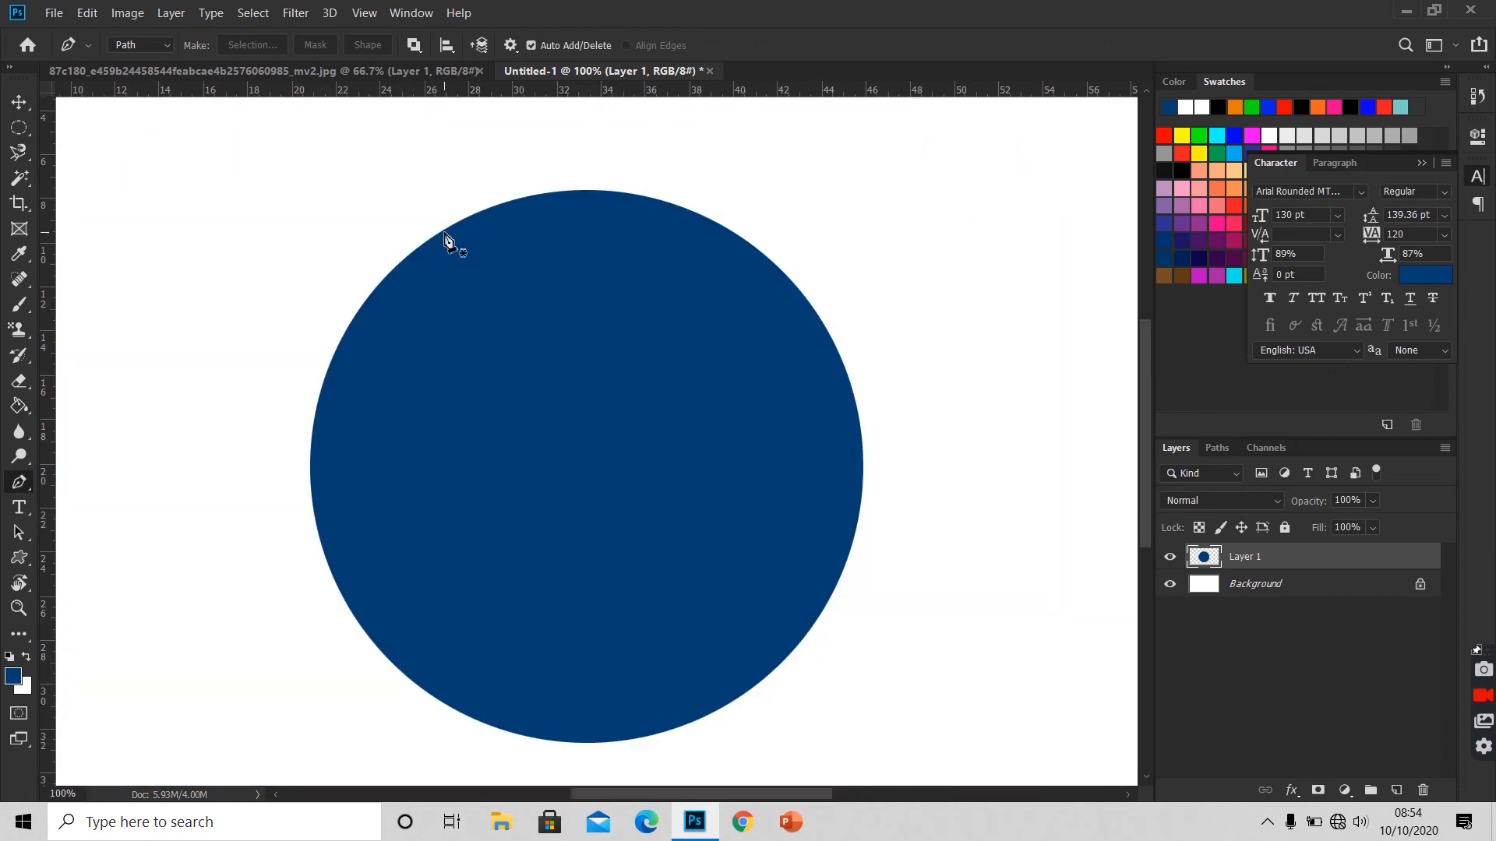
pyautogui.click(442, 230)
pyautogui.click(723, 227)
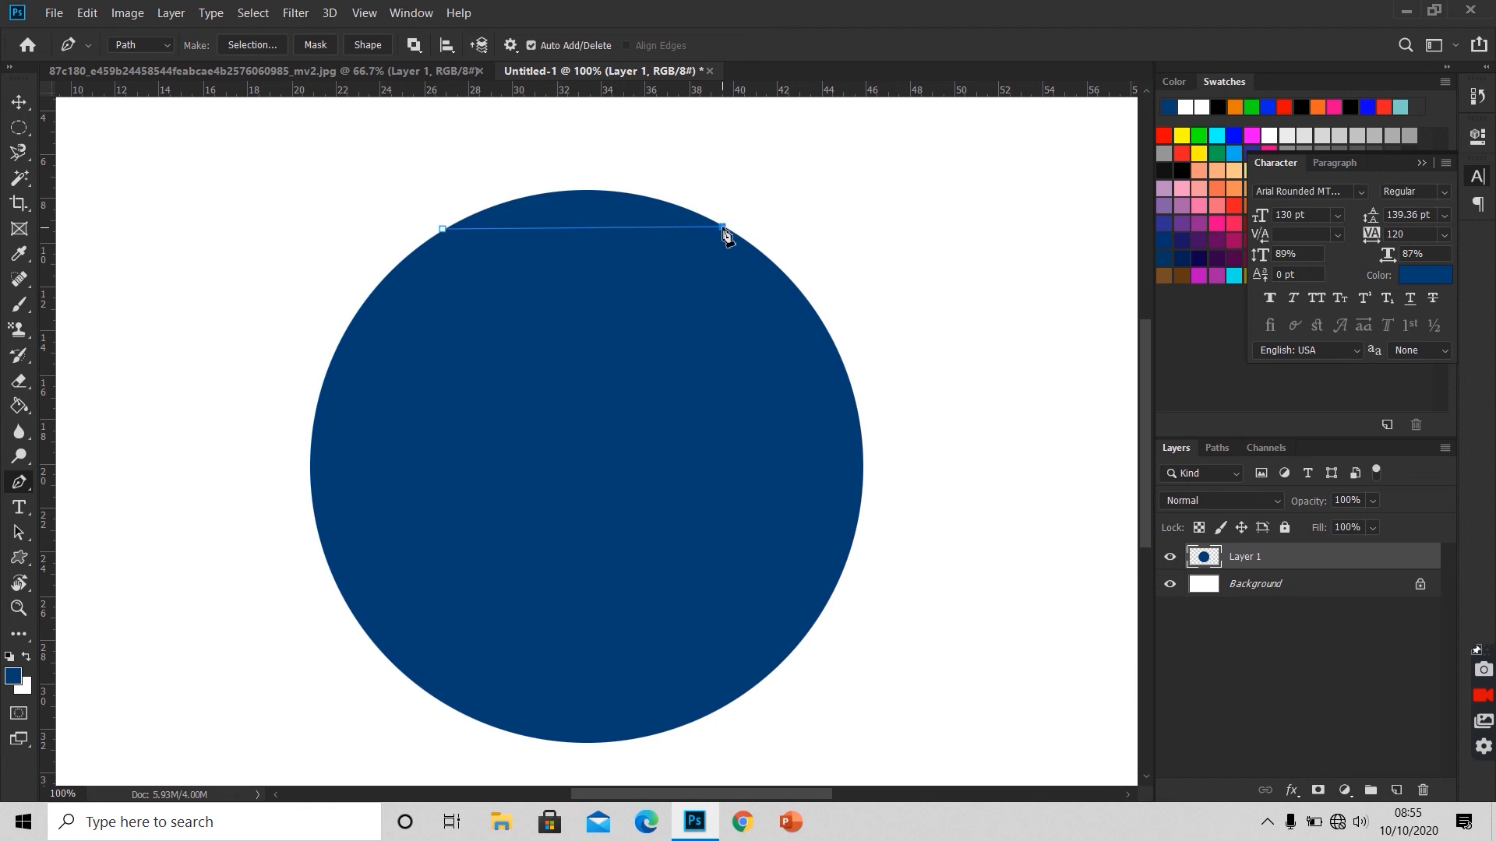
pyautogui.moveTo(724, 228); pyautogui.dragTo(863, 309)
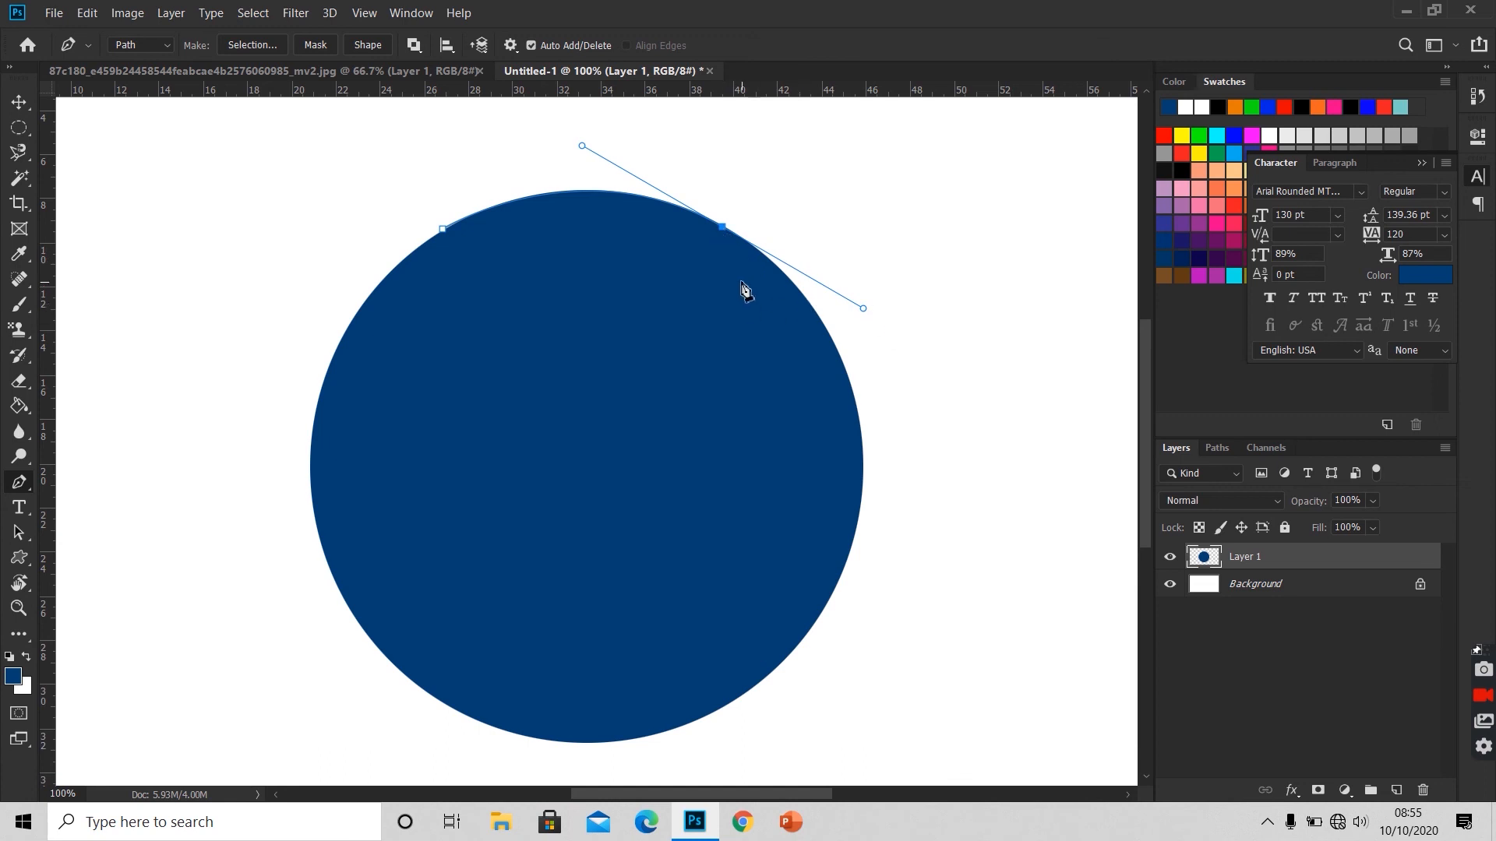
pyautogui.click(723, 228)
# Continue the path clockwise around the circle with curved anchors on its right, bottom, left and upper-left edges, and close it at the starting anchor
pyautogui.moveTo(863, 490); pyautogui.dragTo(847, 664)
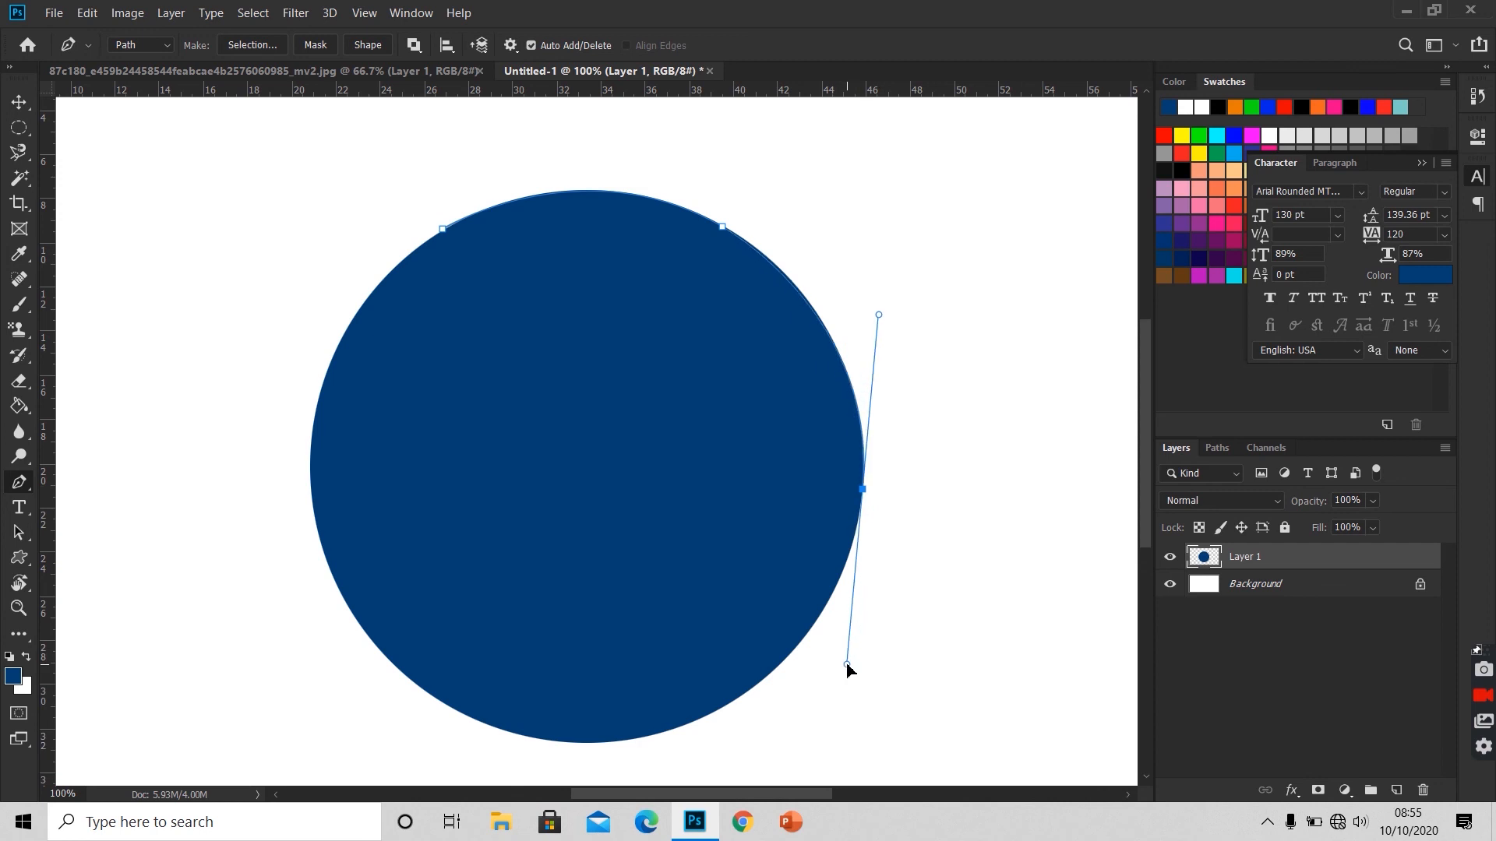
pyautogui.click(863, 490)
pyautogui.moveTo(673, 729); pyautogui.dragTo(503, 775)
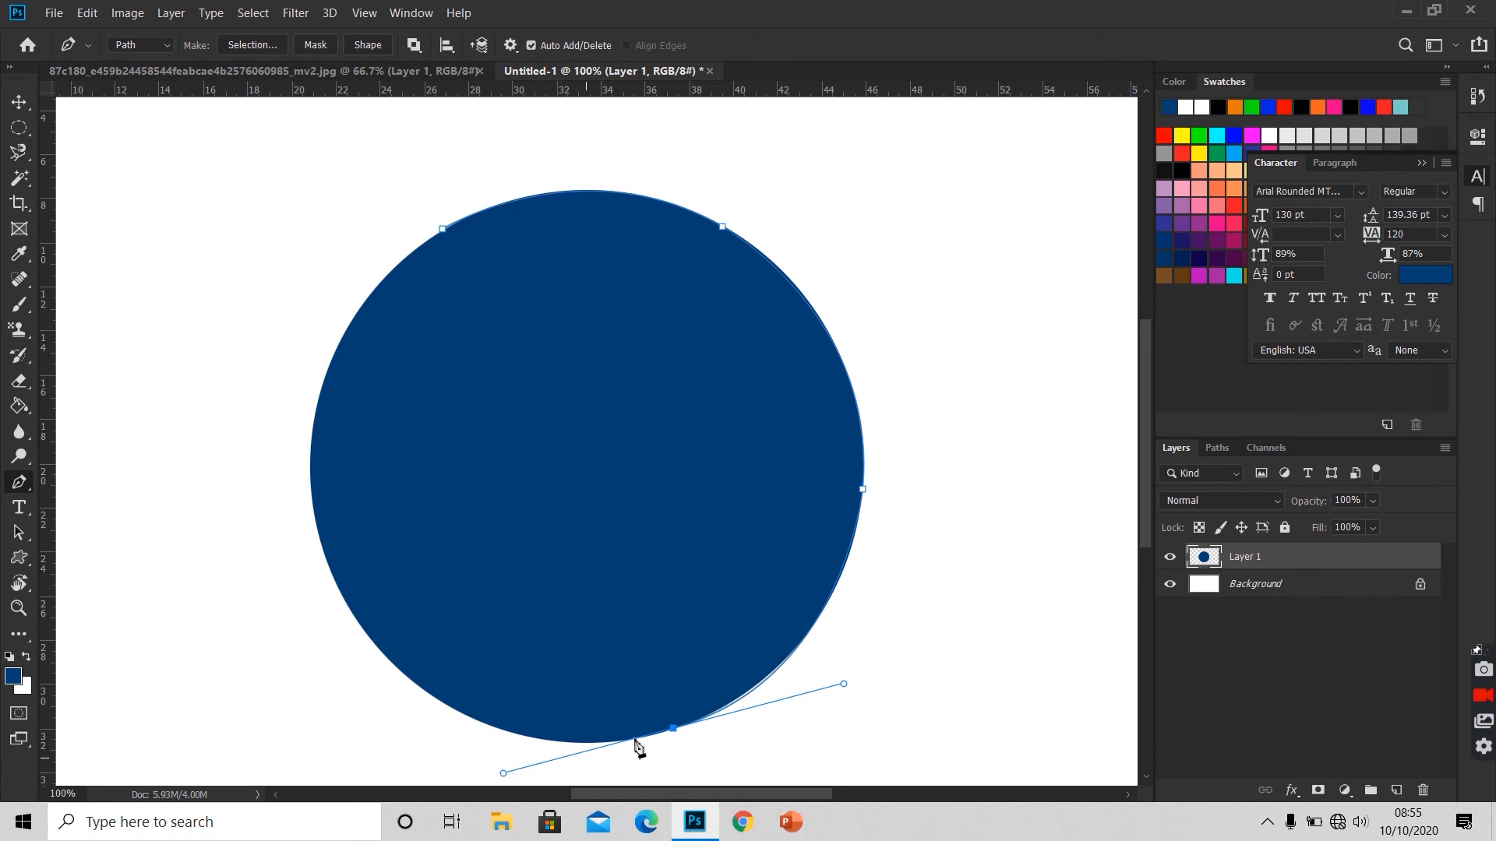
pyautogui.keyDown('alt'); pyautogui.click(673, 730); pyautogui.keyUp('alt')
pyautogui.moveTo(324, 557); pyautogui.dragTo(222, 308)
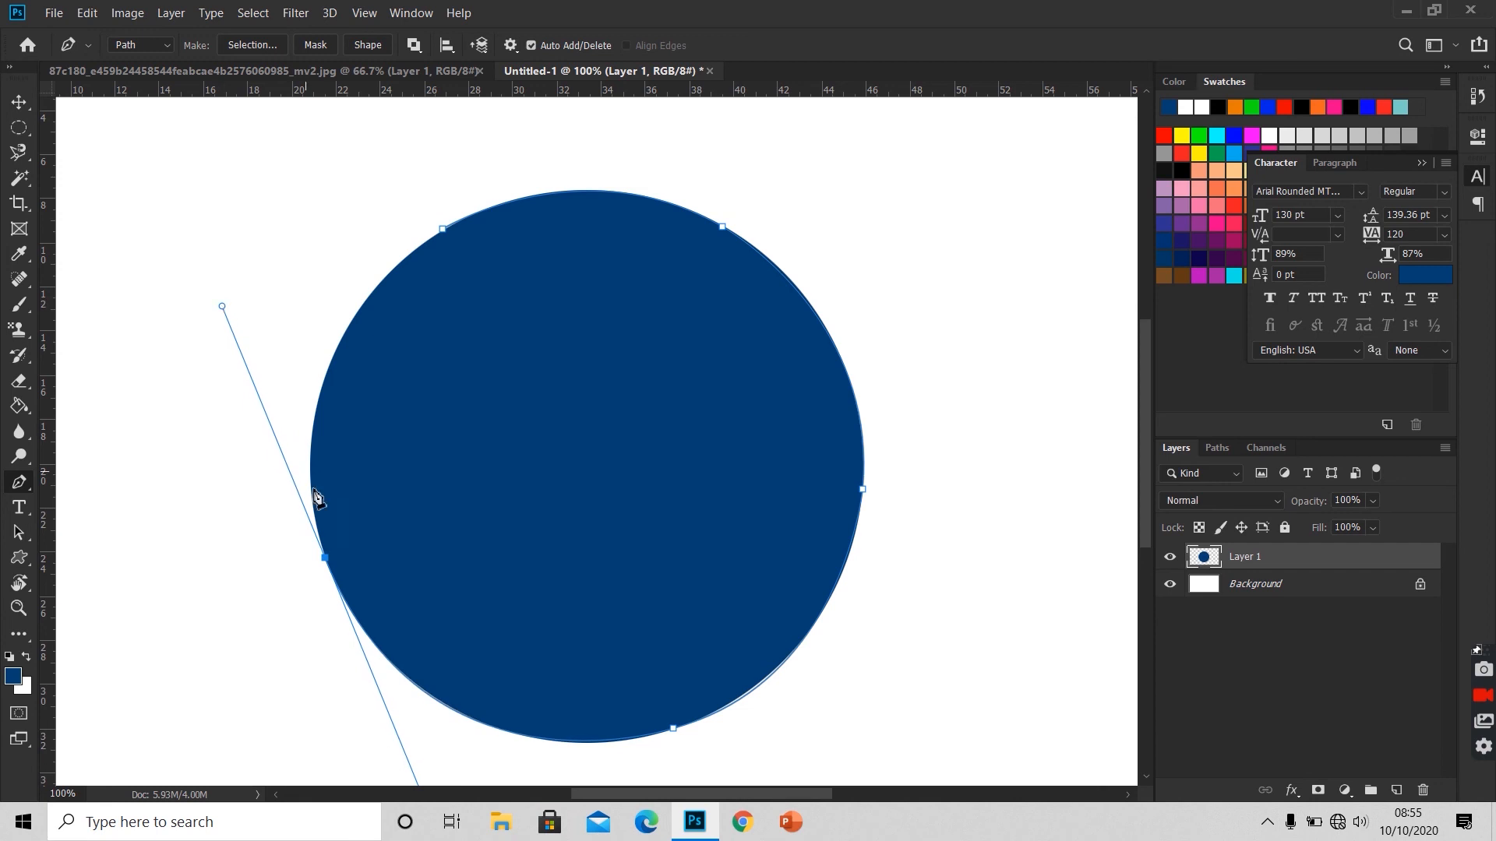
pyautogui.moveTo(352, 322); pyautogui.dragTo(452, 248)
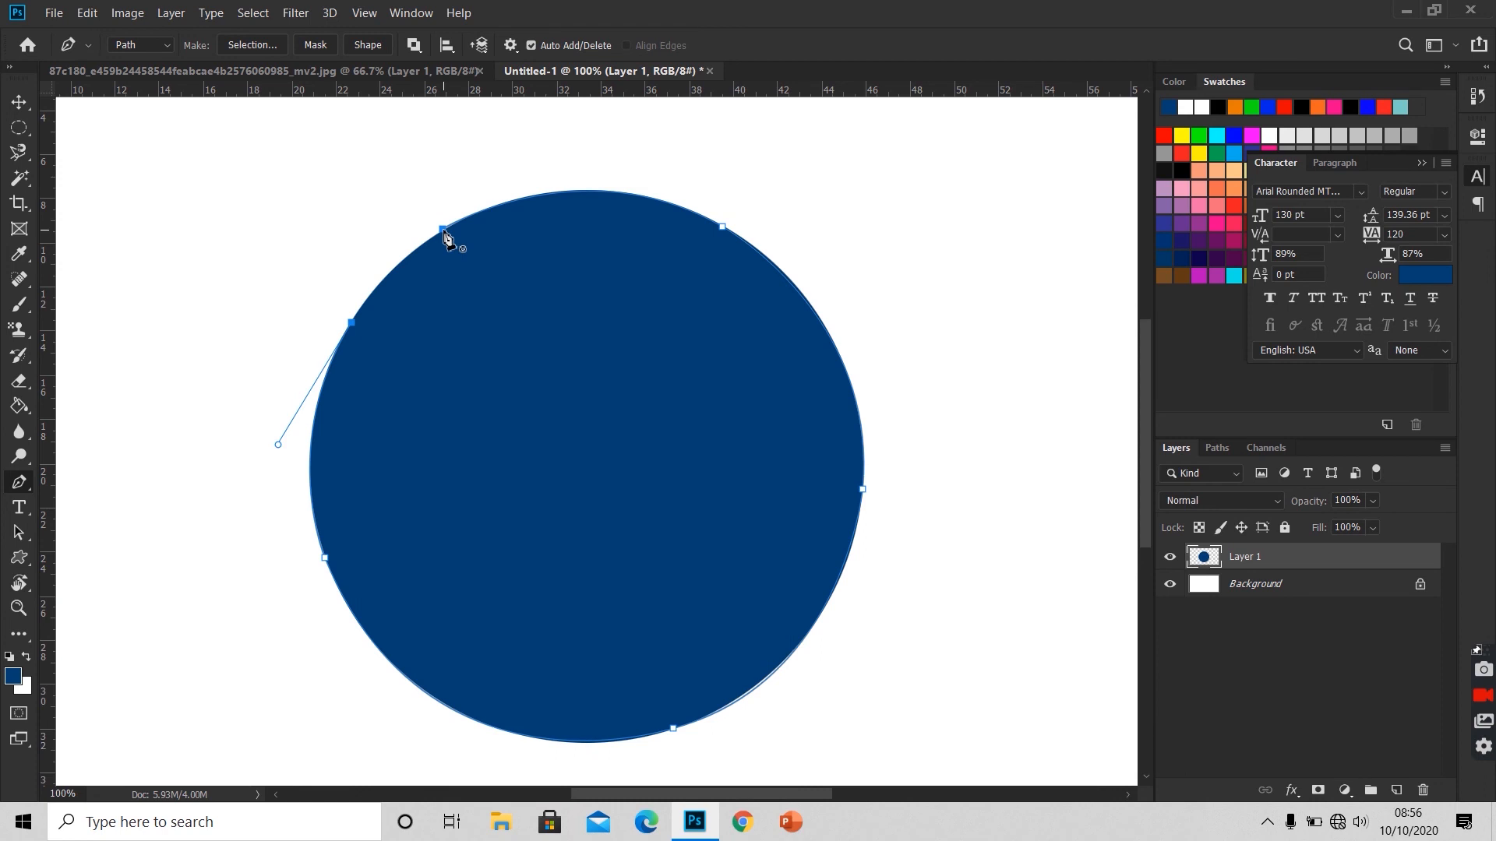
pyautogui.click(442, 229)
# Move the whole traced circle path to the right, partly off the blue circle, with the Path Selection tool
pyautogui.moveTo(19, 533); pyautogui.dragTo(72, 536)
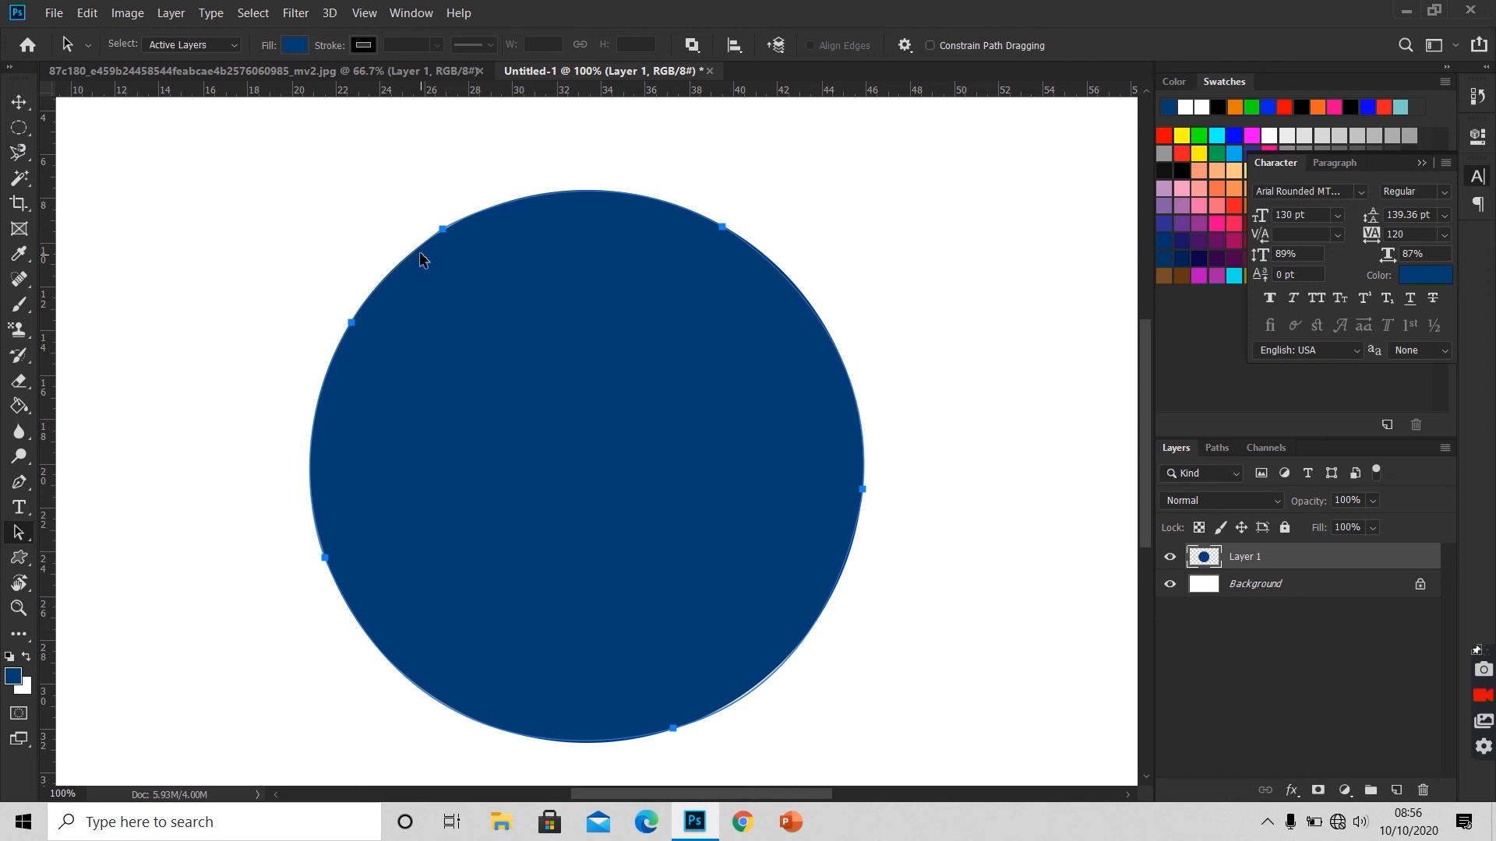
pyautogui.moveTo(418, 255); pyautogui.dragTo(535, 265)
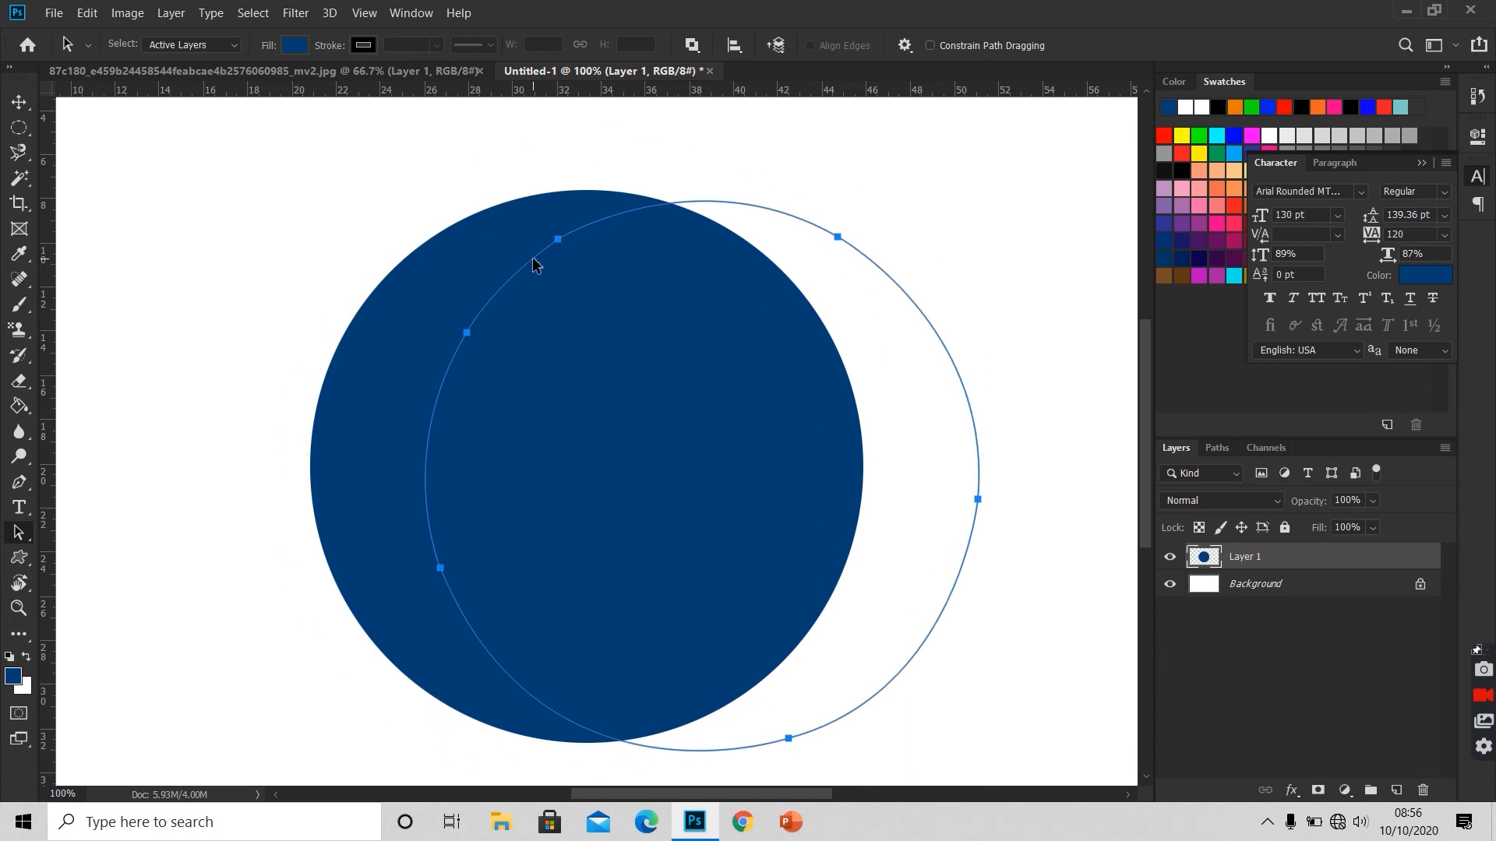